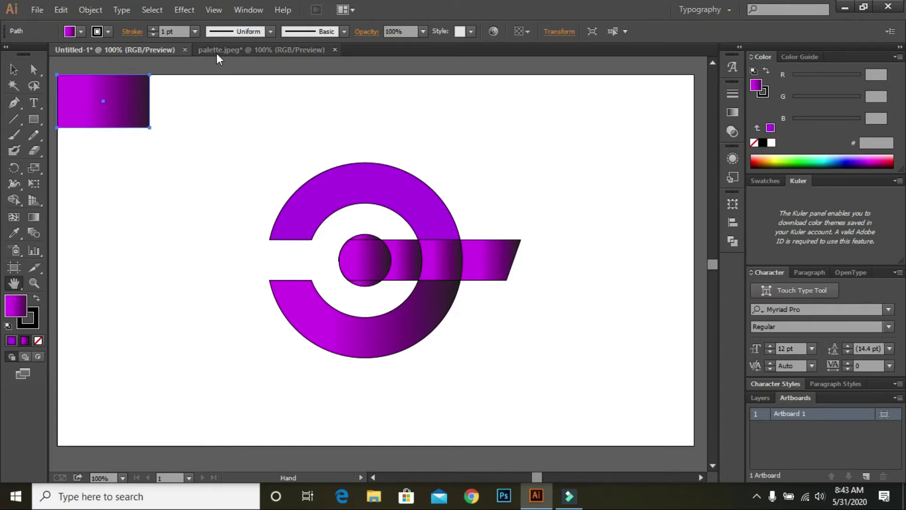
Step: In the palette.jpeg document, draw a large circle with the Ellipse tool and move it to the middle of the artboard
{"action": "left_click", "coordinate": [231, 54]}
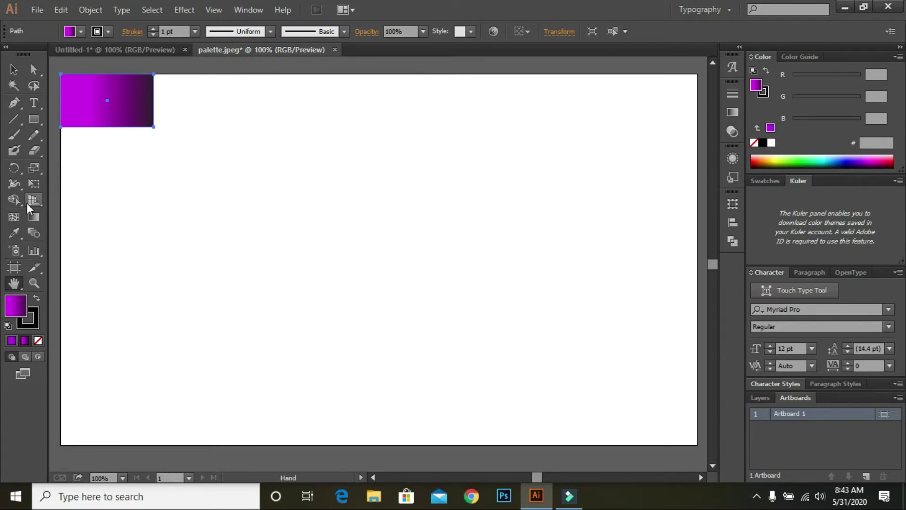
{"action": "left_click", "coordinate": [33, 121]}
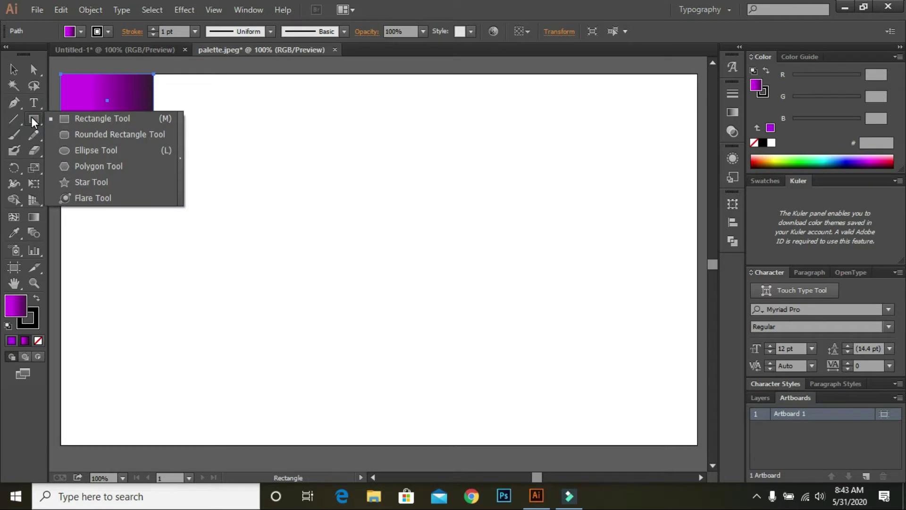
{"action": "left_click", "coordinate": [95, 150]}
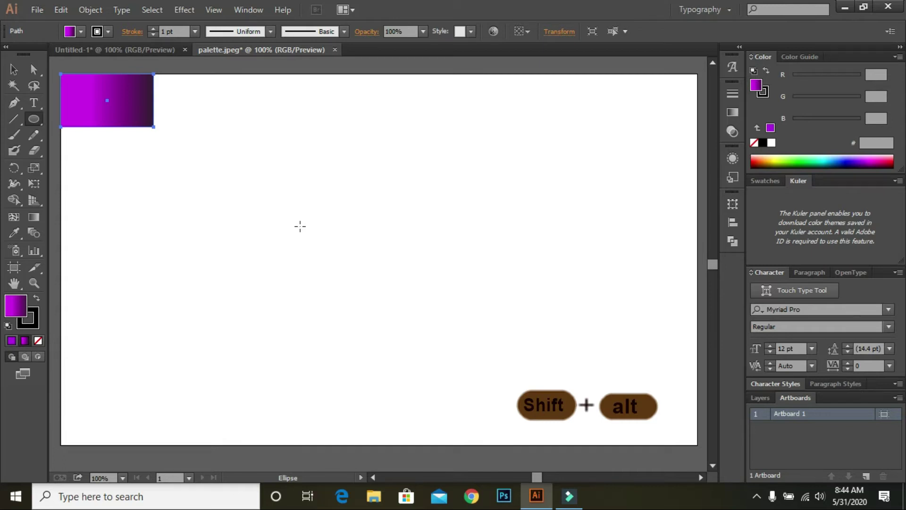
{"action": "mouse_move", "coordinate": [300, 227]}
{"action": "left_mouse_down"}
{"action": "mouse_move", "coordinate": [293, 217]}
{"action": "mouse_move", "coordinate": [412, 358]}
{"action": "mouse_move", "coordinate": [390, 335]}
{"action": "left_mouse_up"}
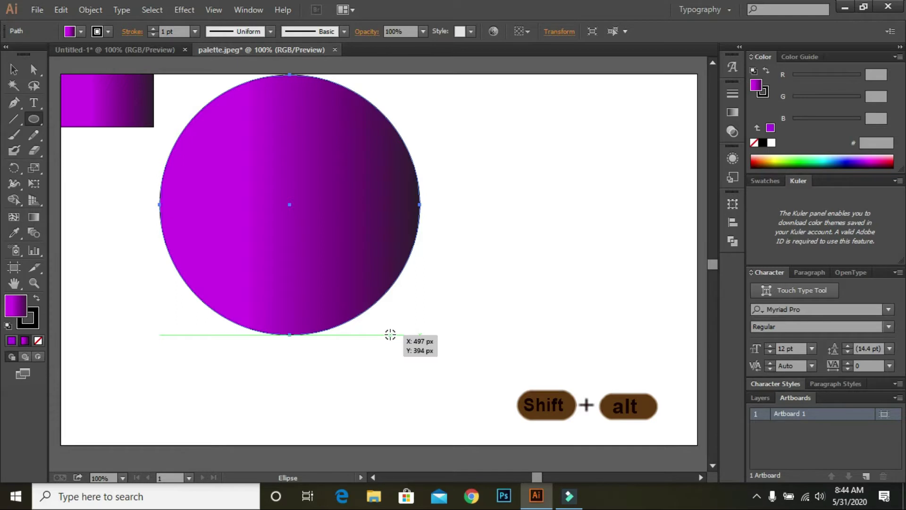
{"action": "left_click", "coordinate": [13, 70]}
{"action": "left_click_drag", "start_coordinate": [240, 160], "coordinate": [345, 229]}
Step: Try a white fill on the large circle and reset it to no fill
{"action": "left_click", "coordinate": [83, 31]}
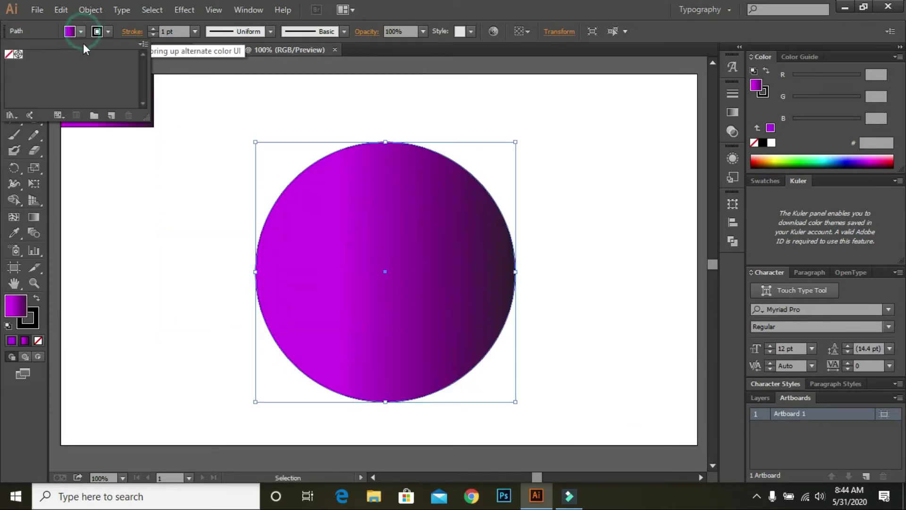
{"action": "left_click", "coordinate": [9, 55]}
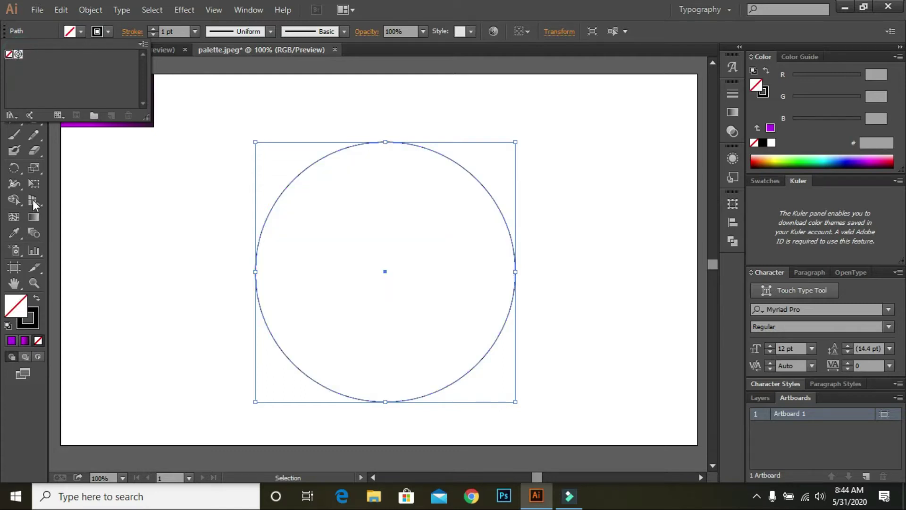
{"action": "double_click", "coordinate": [14, 309]}
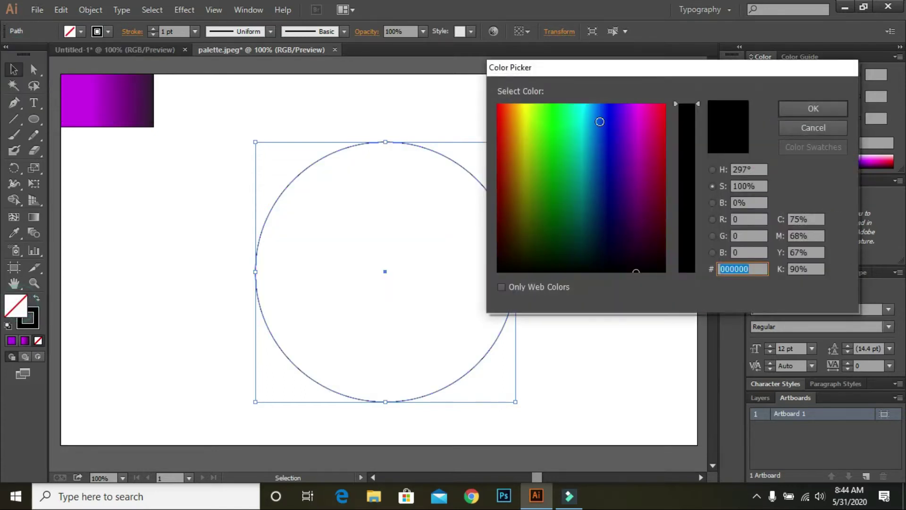
{"action": "left_click", "coordinate": [787, 107]}
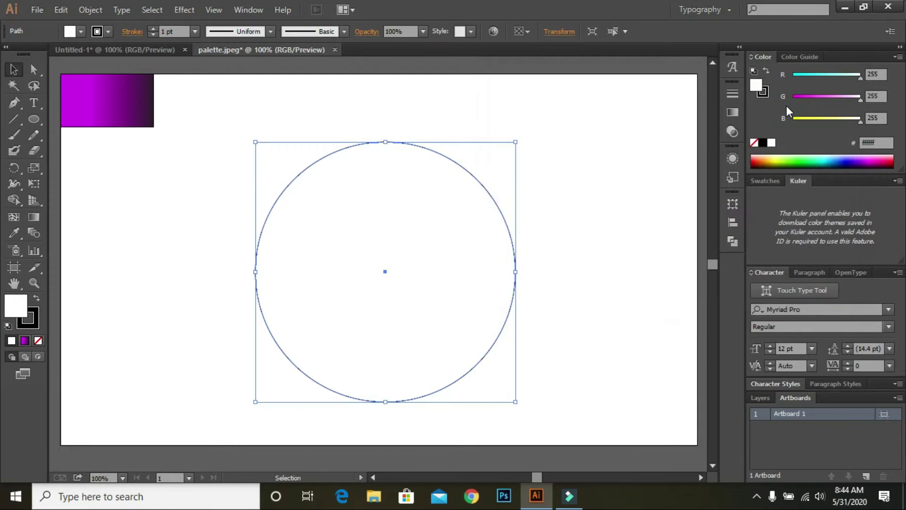
{"action": "left_click", "coordinate": [81, 31]}
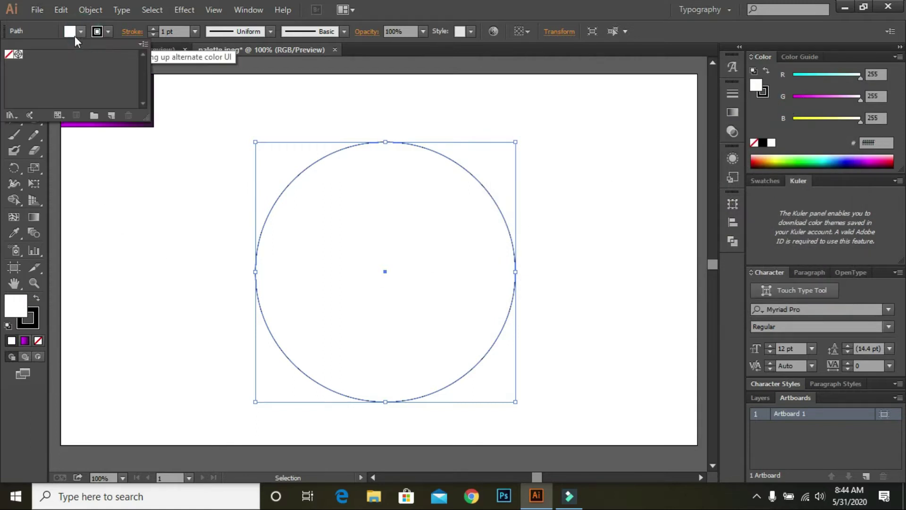
{"action": "left_click", "coordinate": [10, 54]}
{"action": "left_click", "coordinate": [72, 31]}
{"action": "left_click", "coordinate": [71, 32]}
{"action": "left_click", "coordinate": [71, 31]}
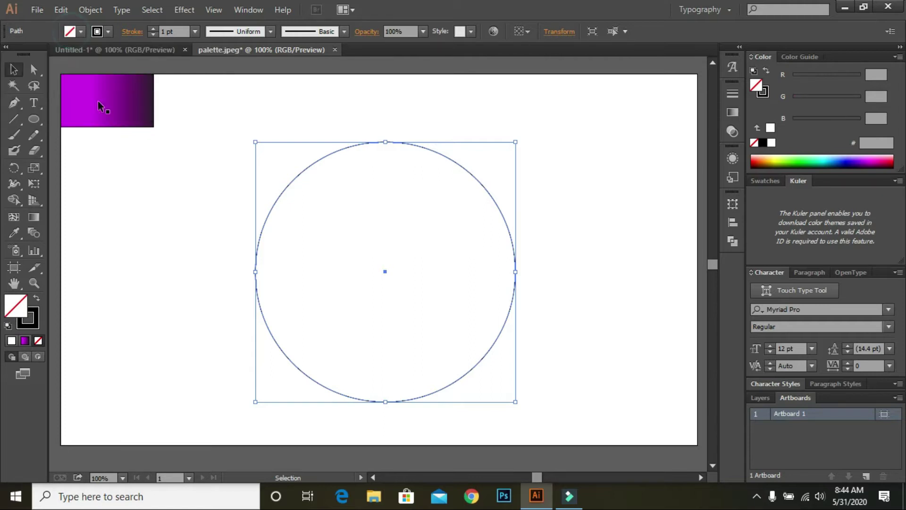
Step: Set the large circle's fill to near-black #010002
{"action": "double_click", "coordinate": [11, 304]}
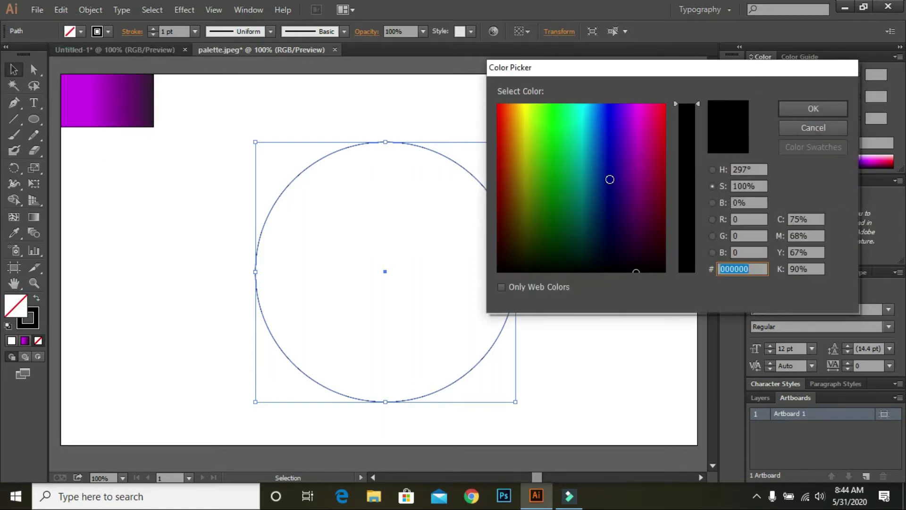
{"action": "left_click_drag", "start_coordinate": [623, 257], "coordinate": [619, 270]}
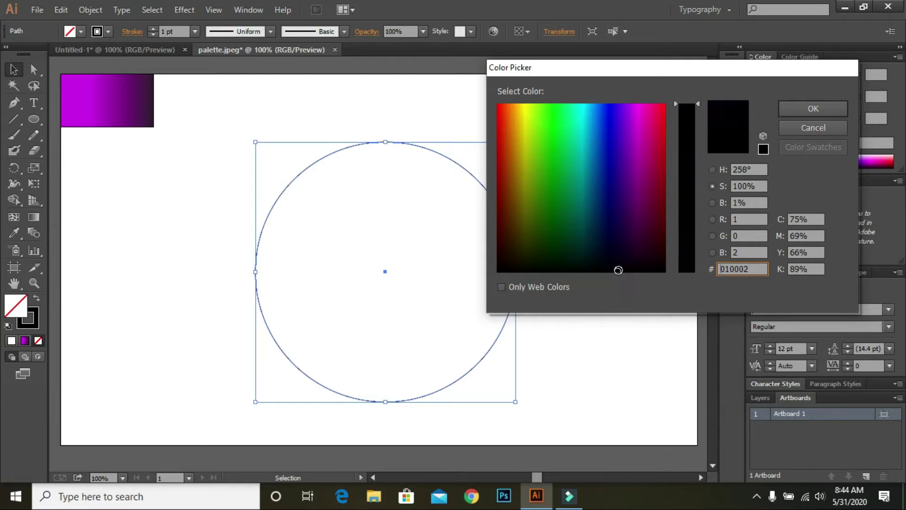
{"action": "left_click", "coordinate": [824, 108]}
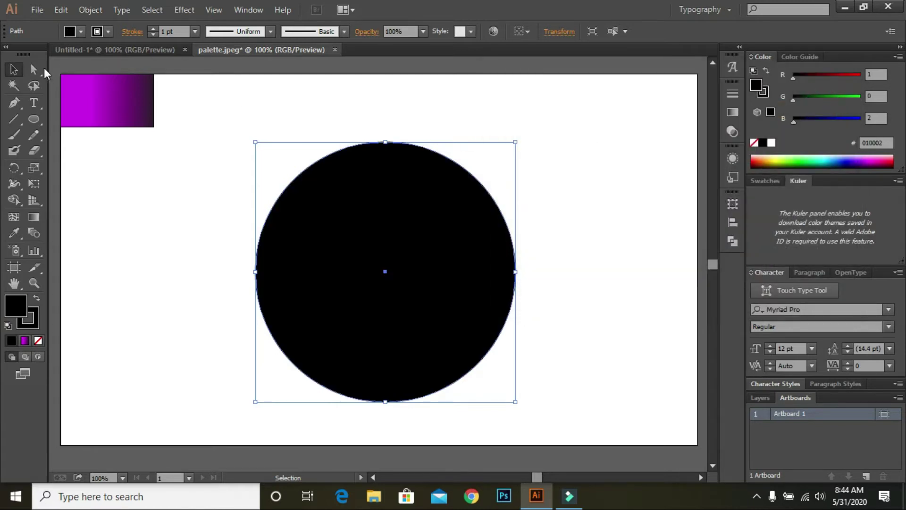
Step: Paste a copy of the circle in front and shrink it about its centre to a little over half its size
{"action": "left_click", "coordinate": [34, 283]}
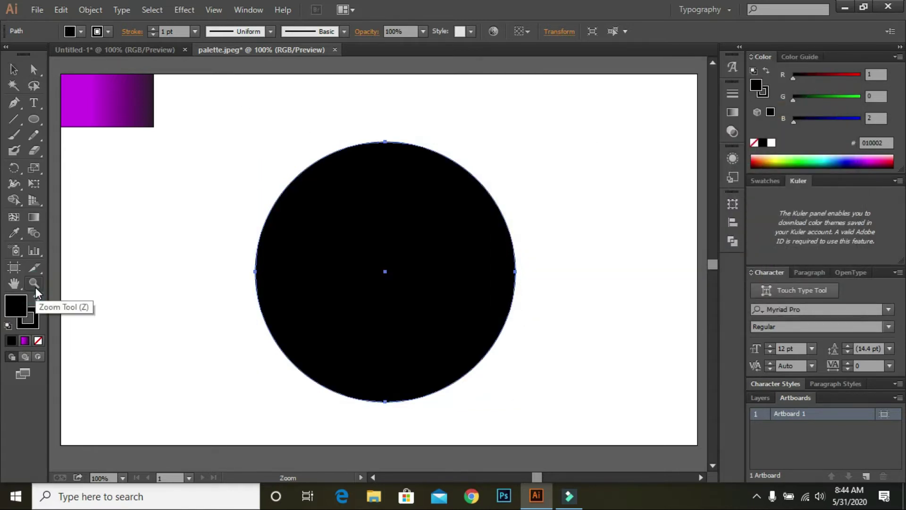
{"action": "left_click", "coordinate": [61, 10]}
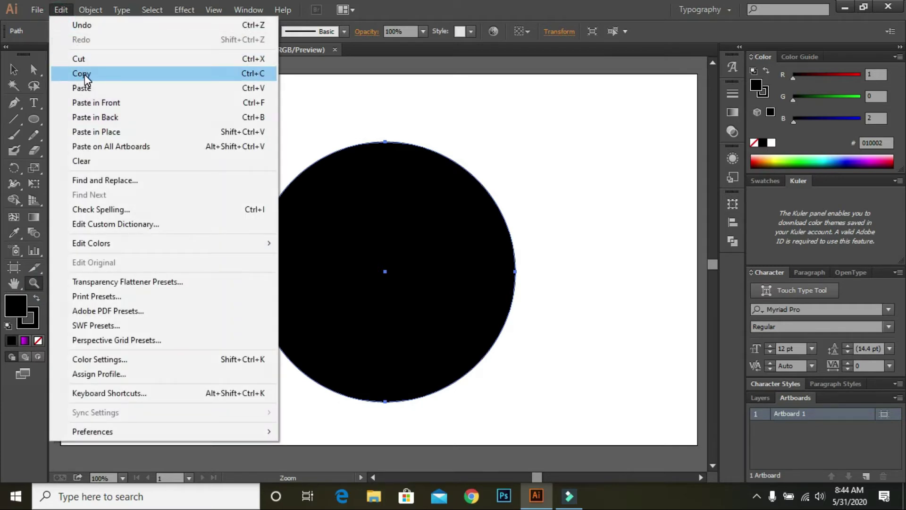
{"action": "left_click", "coordinate": [84, 74]}
{"action": "left_click", "coordinate": [61, 9]}
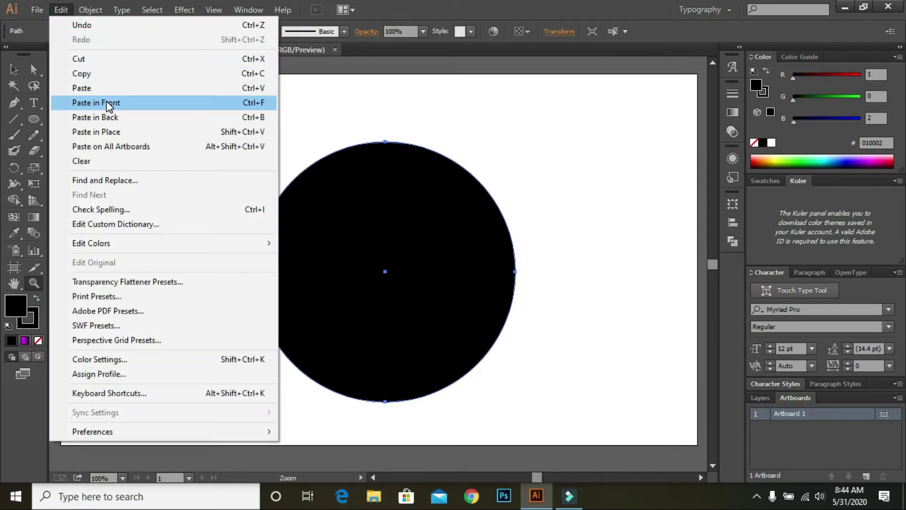
{"action": "left_click", "coordinate": [111, 102]}
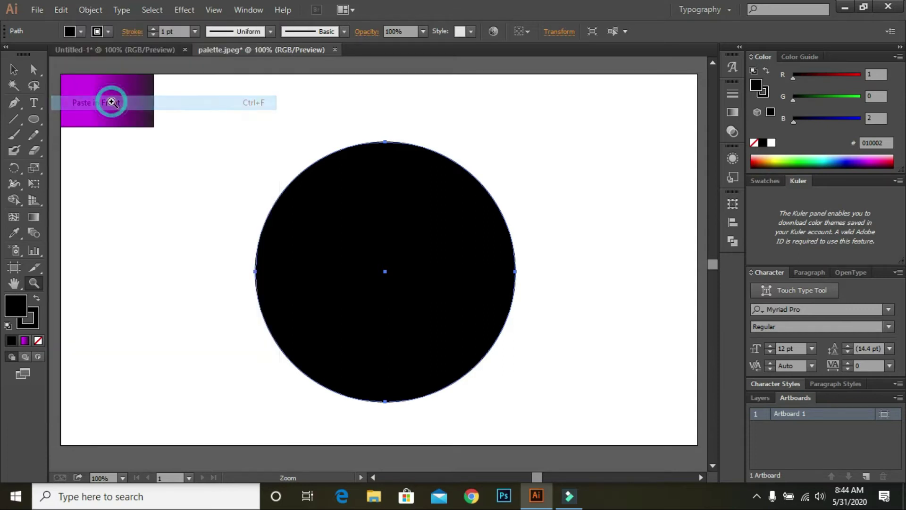
{"action": "left_click", "coordinate": [19, 69]}
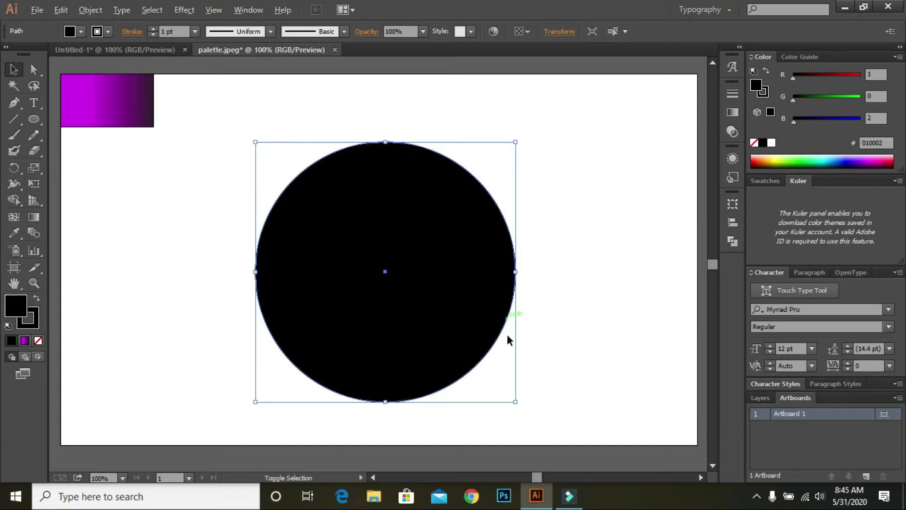
{"action": "left_click_drag", "start_coordinate": [516, 402], "coordinate": [460, 354]}
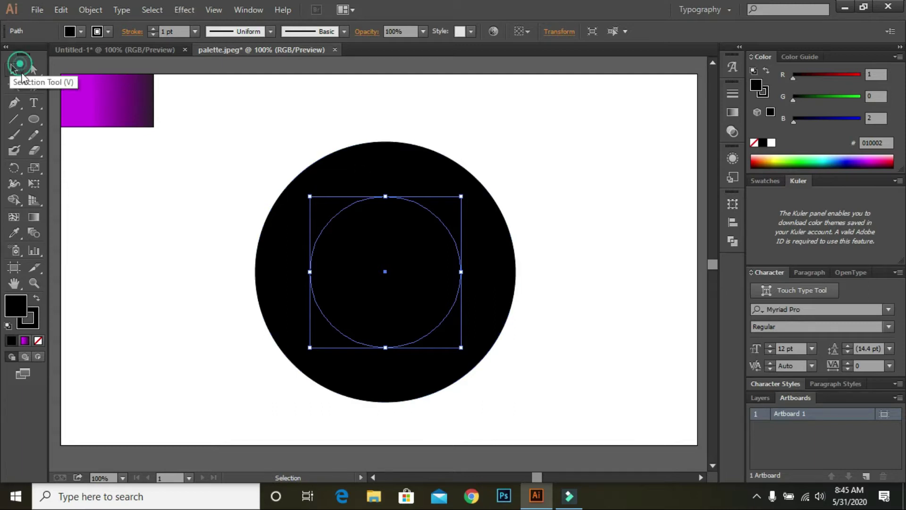
Step: Subtract the inner circle from the large one with the Shape Builder tool to leave a ring
{"action": "left_click_drag", "start_coordinate": [564, 378], "coordinate": [286, 148]}
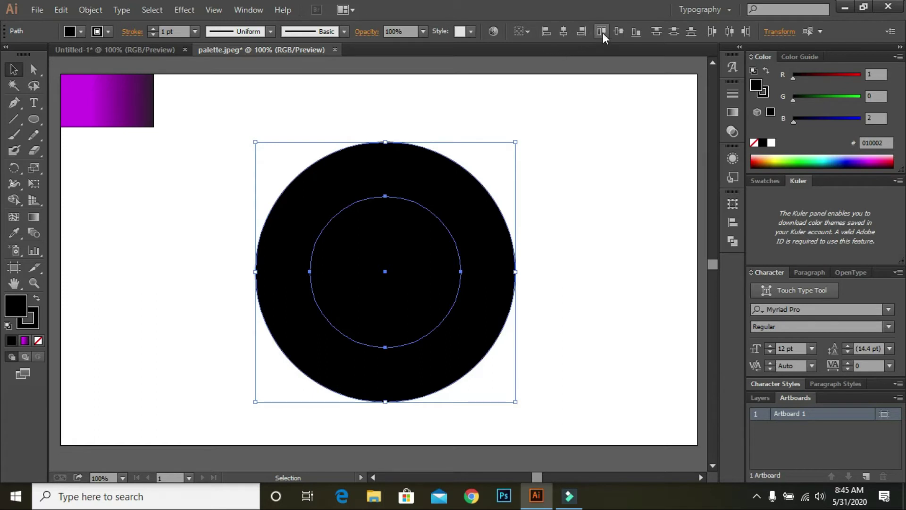
{"action": "left_click", "coordinate": [16, 201]}
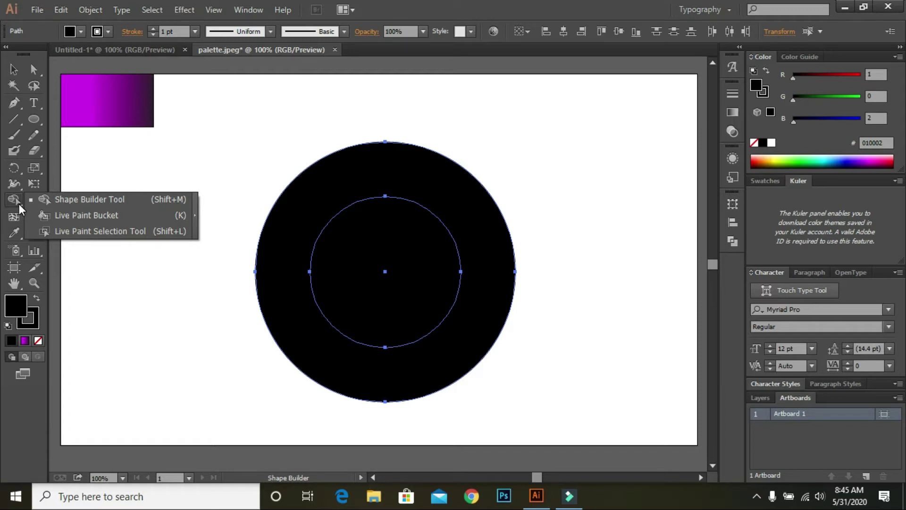
{"action": "left_click", "coordinate": [62, 201]}
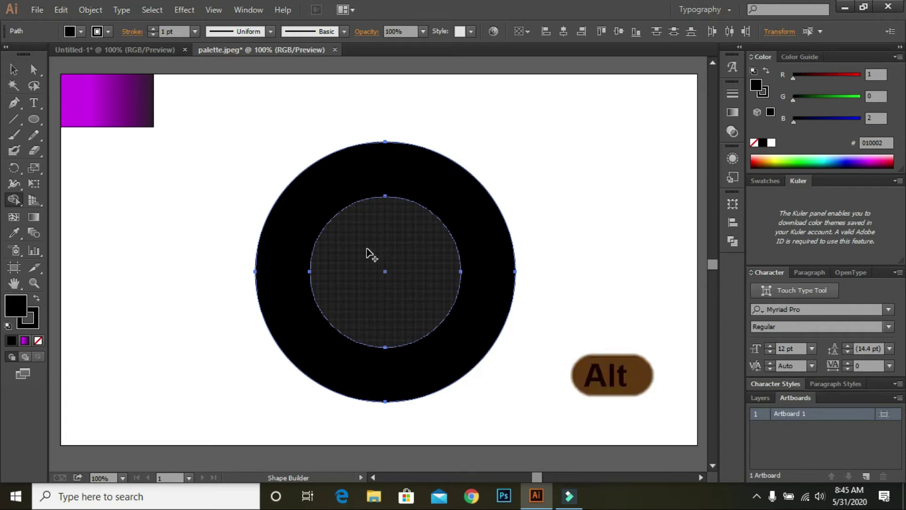
{"action": "left_click", "coordinate": [370, 253], "text": "alt"}
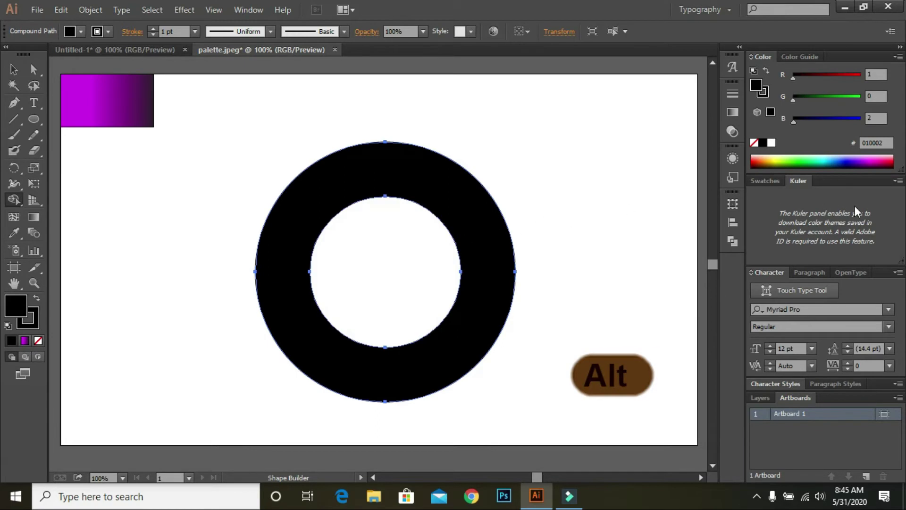
{"action": "scroll", "coordinate": [449, 203], "scroll_direction": "up", "scroll_amount": 3}
{"action": "scroll", "coordinate": [388, 210], "scroll_direction": "down", "scroll_amount": 4}
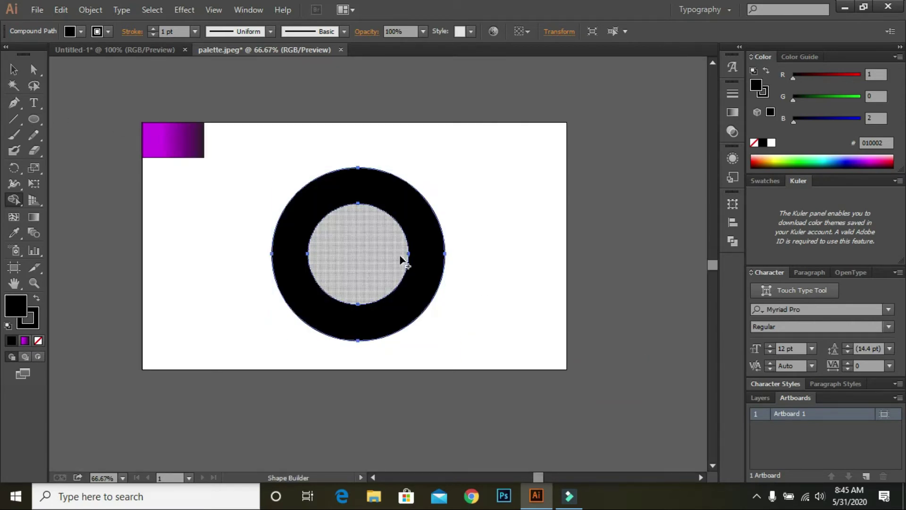
{"action": "scroll", "coordinate": [401, 256], "scroll_direction": "up", "scroll_amount": 4}
{"action": "scroll", "coordinate": [401, 256], "scroll_direction": "down", "scroll_amount": 4}
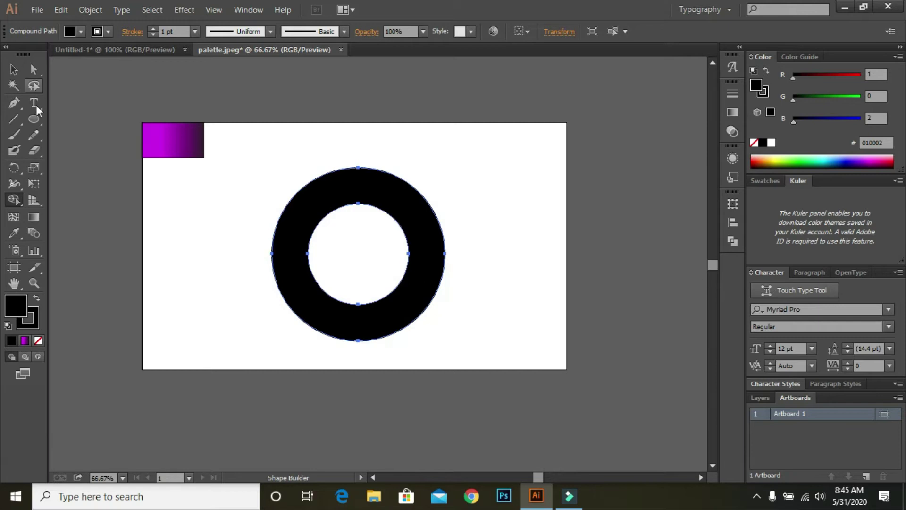
{"action": "scroll", "coordinate": [376, 246], "scroll_direction": "up", "scroll_amount": 1}
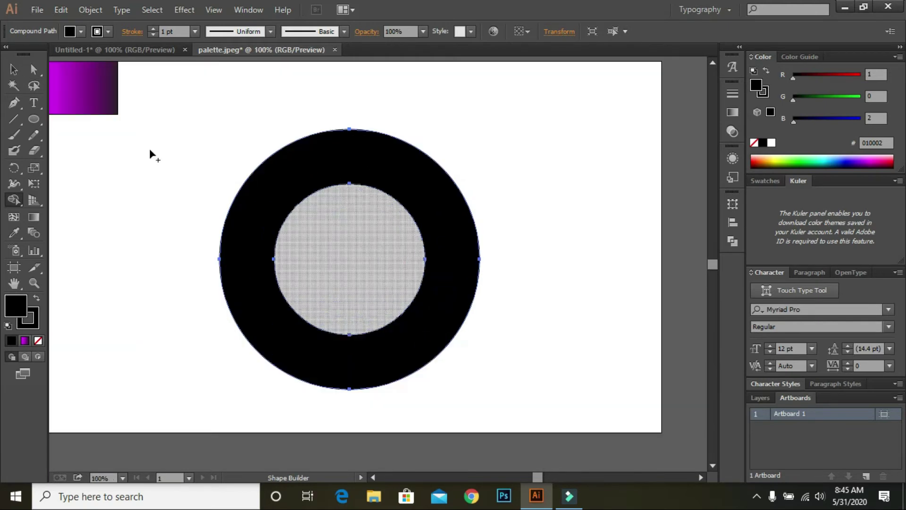
Step: Draw a small black circle from the ring's centre inside its hole with the Ellipse tool
{"action": "left_click_drag", "start_coordinate": [35, 116], "coordinate": [95, 152]}
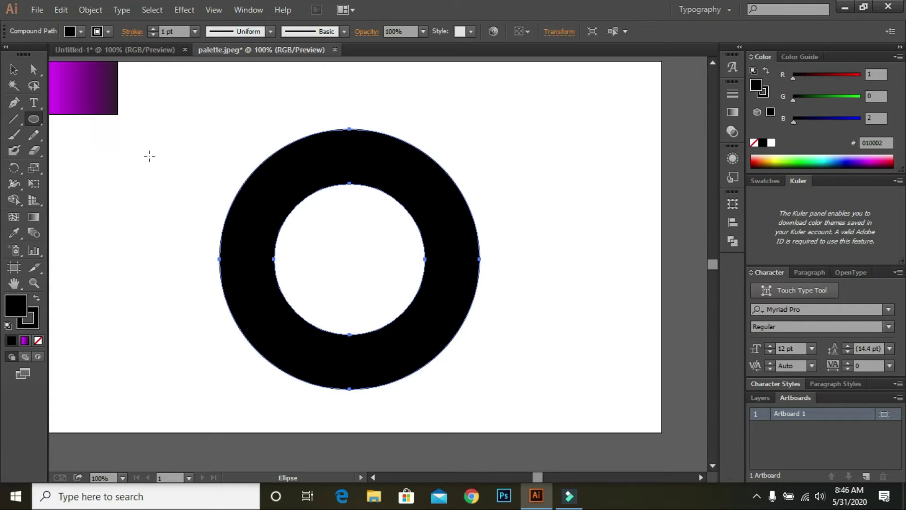
{"action": "key", "text": "shift+alt"}
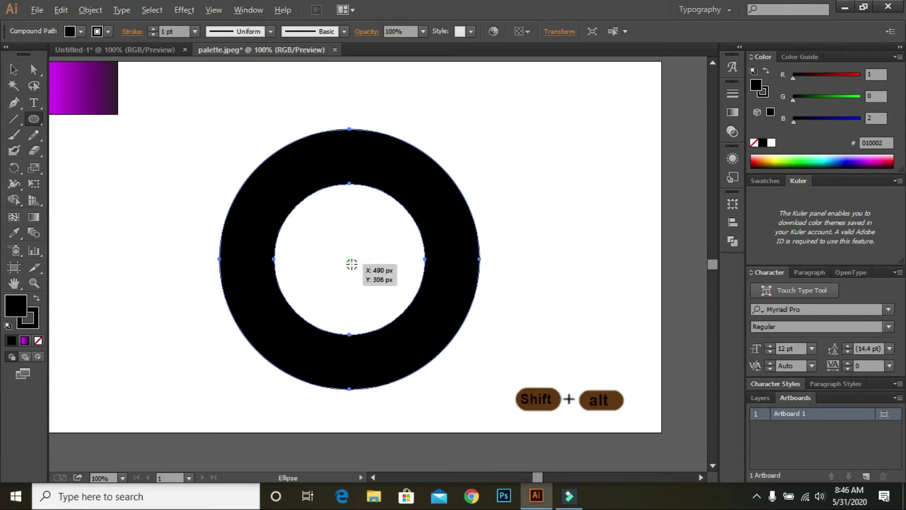
{"action": "left_click_drag", "start_coordinate": [350, 259], "coordinate": [324, 224]}
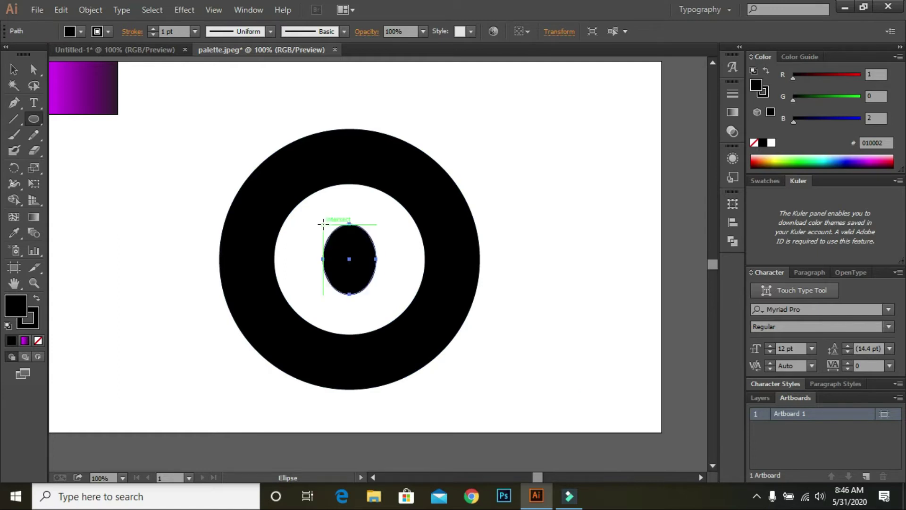
{"action": "key", "text": "ctrl+z"}
{"action": "left_click_drag", "start_coordinate": [349, 260], "coordinate": [326, 224]}
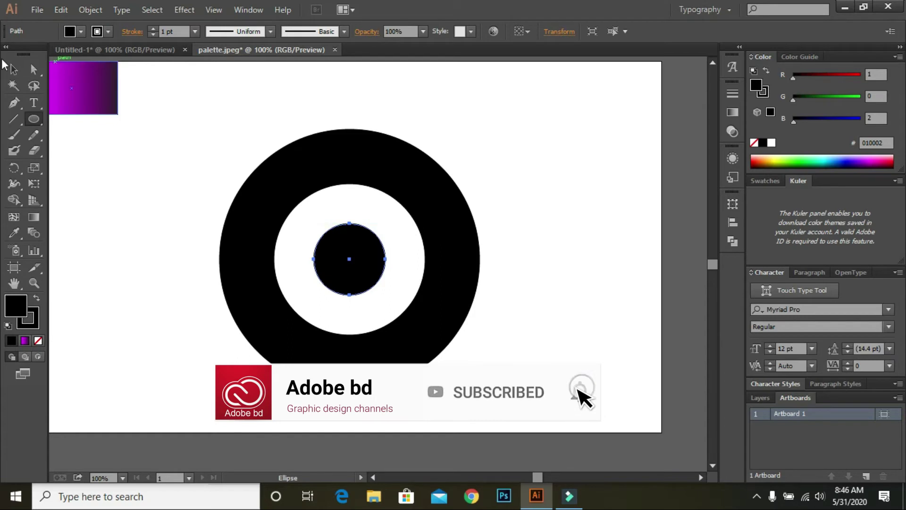
Step: Align the ring and the small circle to each other by their vertical centres
{"action": "left_click", "coordinate": [14, 68]}
{"action": "left_click_drag", "start_coordinate": [509, 361], "coordinate": [219, 95]}
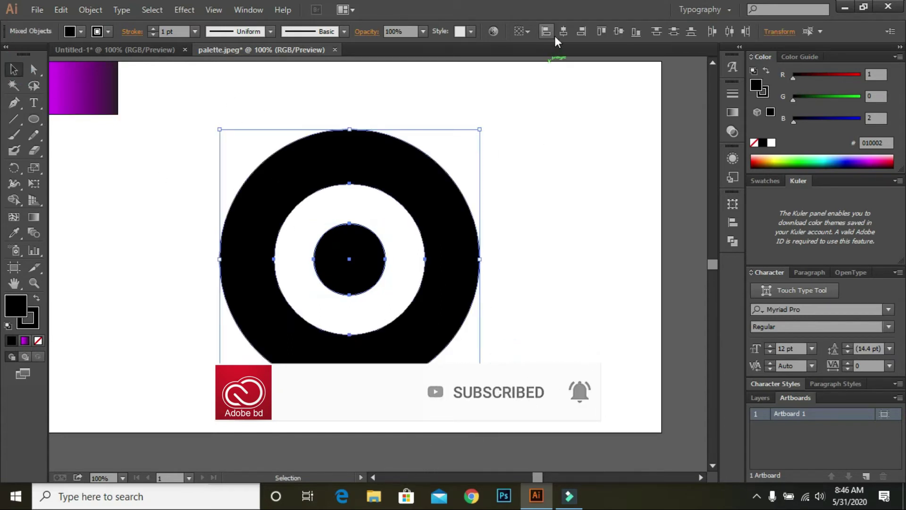
{"action": "left_click", "coordinate": [618, 36]}
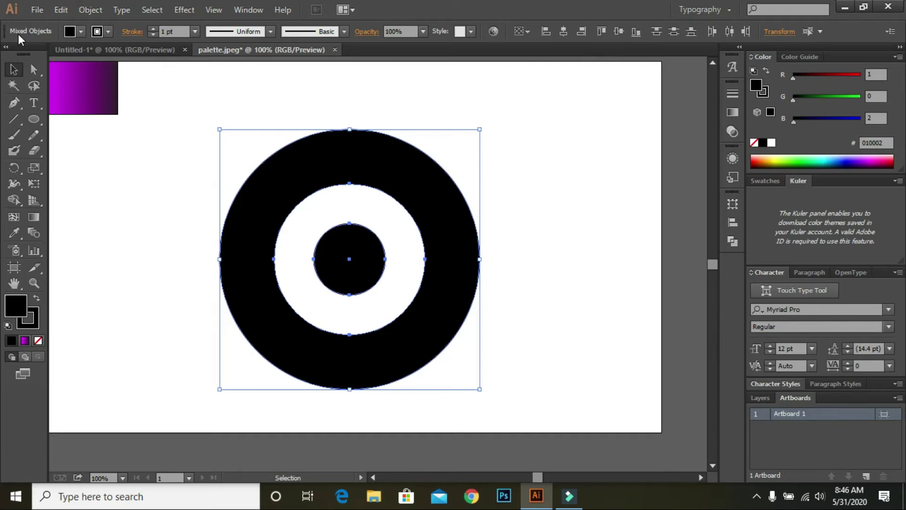
Step: Draw a long horizontal rectangle across the middle of the ring and extend its upper edge slightly upward
{"action": "left_click_drag", "start_coordinate": [31, 118], "coordinate": [70, 120]}
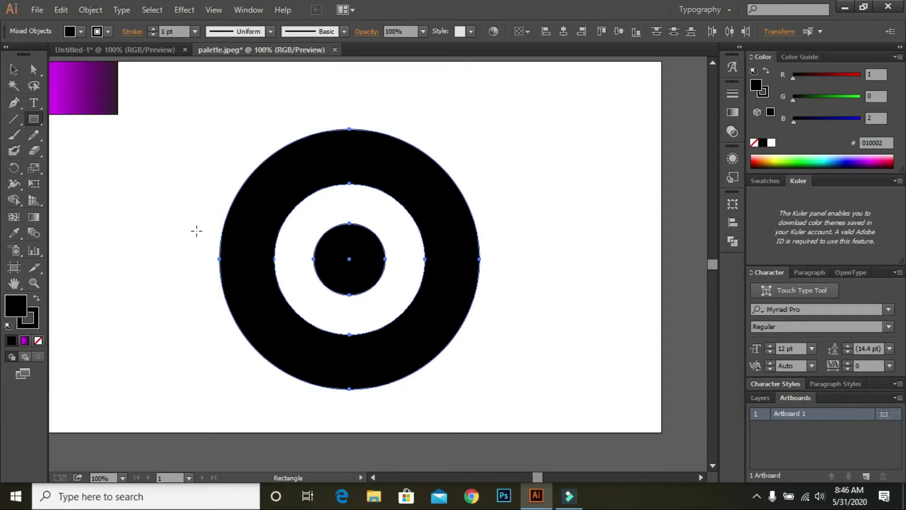
{"action": "left_click_drag", "start_coordinate": [169, 235], "coordinate": [539, 288]}
{"action": "left_click", "coordinate": [14, 69]}
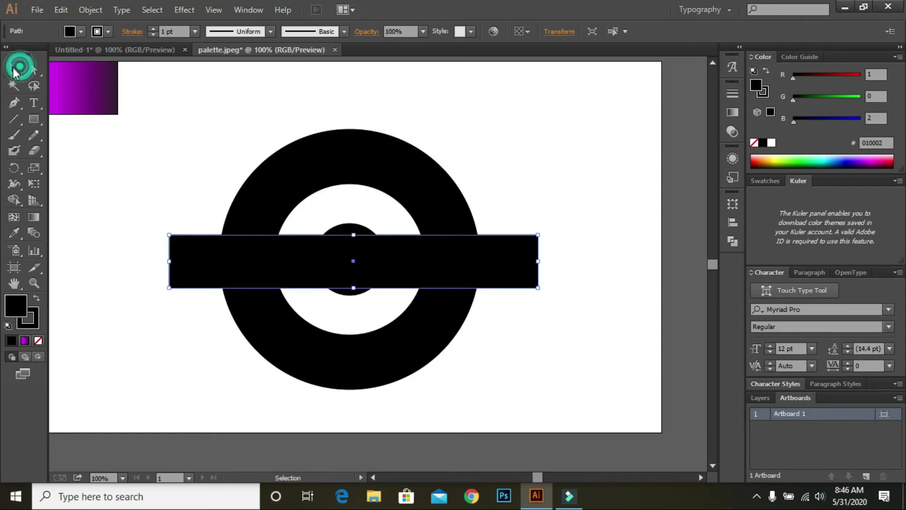
{"action": "left_click_drag", "start_coordinate": [358, 235], "coordinate": [356, 231]}
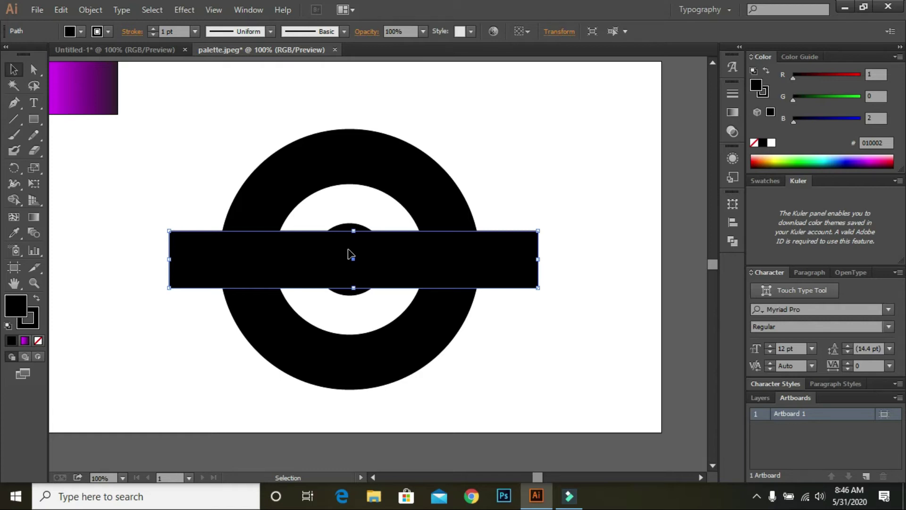
Step: Select the ring, small circle and bar together and align them by their vertical centres
{"action": "scroll", "coordinate": [370, 270], "scroll_direction": "down", "scroll_amount": 1}
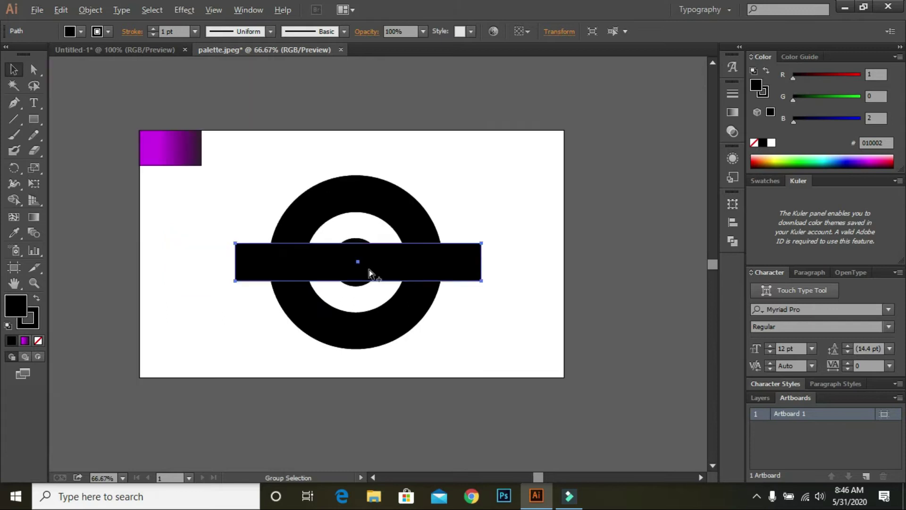
{"action": "left_click_drag", "start_coordinate": [479, 358], "coordinate": [253, 161]}
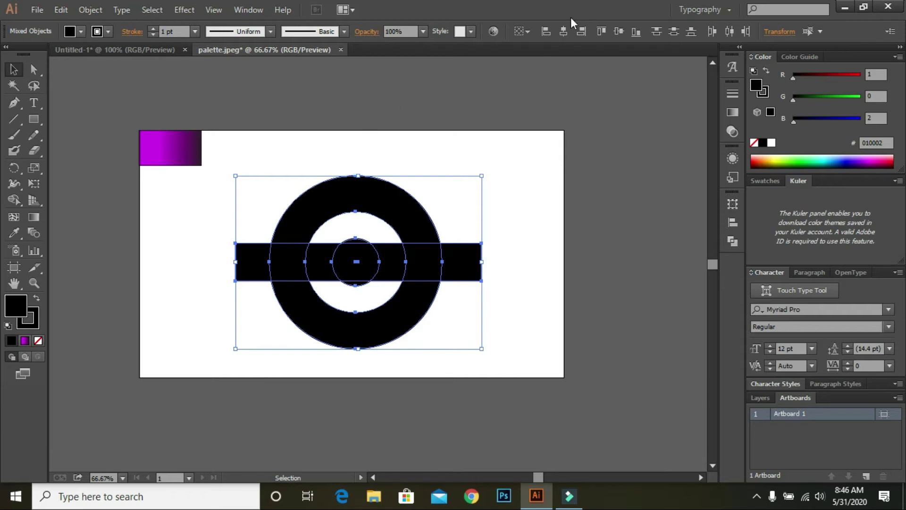
{"action": "left_click", "coordinate": [622, 33]}
Step: Remove the bar's left portion up to the small circle with the Shape Builder tool, cutting a gap through the ring's left side
{"action": "left_click", "coordinate": [13, 200]}
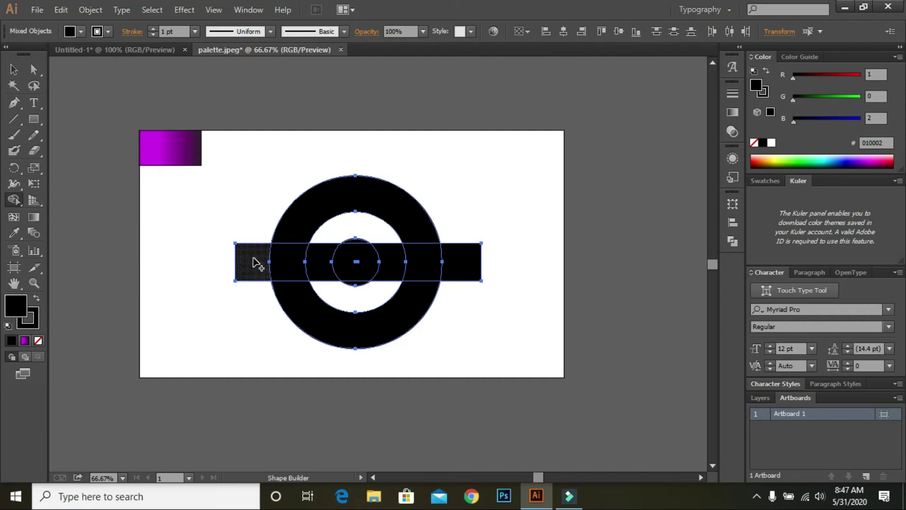
{"action": "key", "text": "alt"}
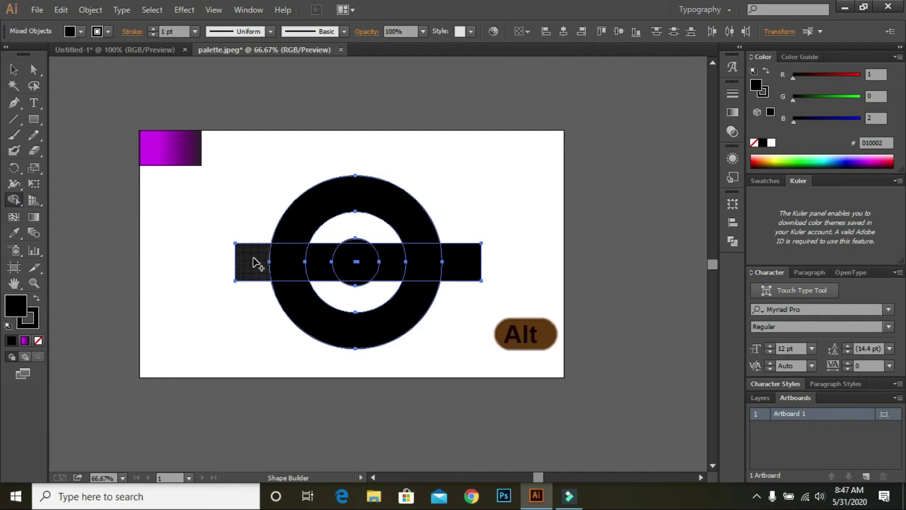
{"action": "left_click", "coordinate": [253, 260], "text": "alt"}
{"action": "left_click", "coordinate": [281, 261], "text": "alt"}
{"action": "left_click", "coordinate": [313, 260], "text": "alt"}
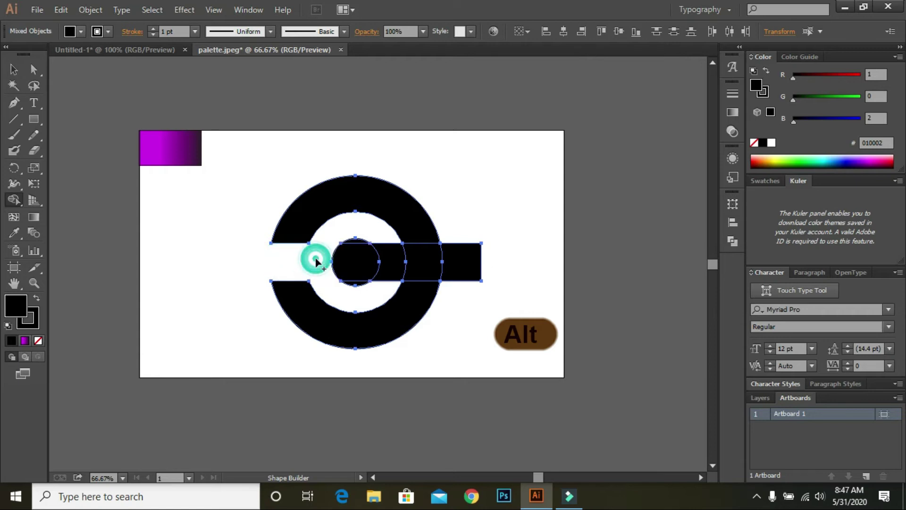
Step: Select the bar's two right-end anchor points with Direct Selection and nudge them right to lengthen the bar slightly
{"action": "left_click", "coordinate": [34, 70]}
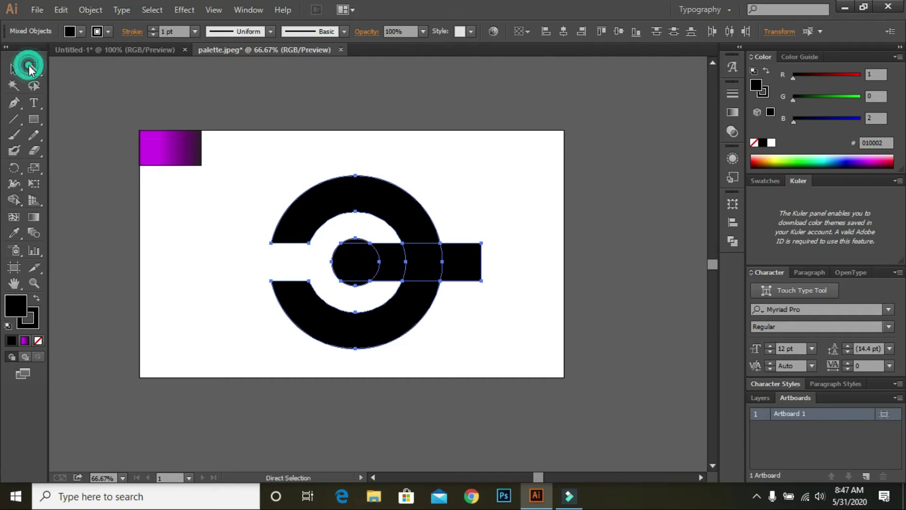
{"action": "scroll", "coordinate": [499, 289], "scroll_direction": "up", "scroll_amount": 3}
{"action": "scroll", "coordinate": [500, 270], "scroll_direction": "down", "scroll_amount": 2}
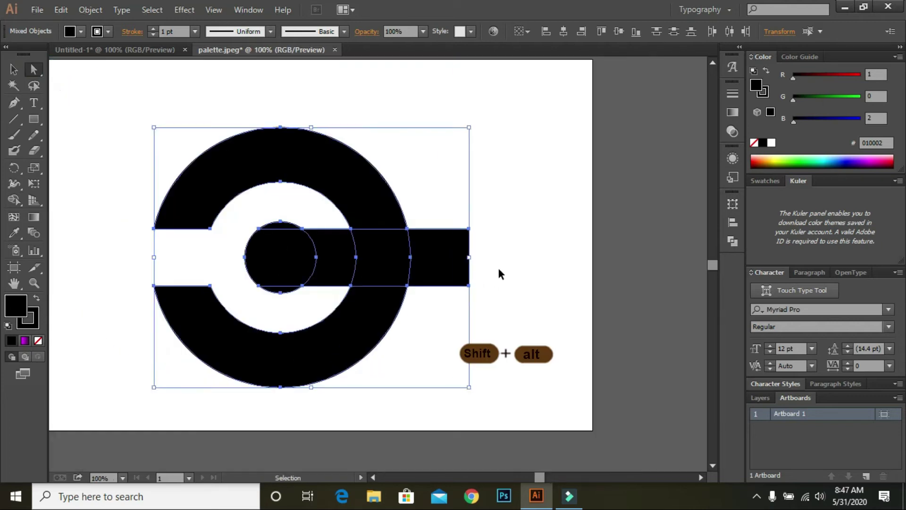
{"action": "left_click_drag", "start_coordinate": [496, 307], "coordinate": [462, 212]}
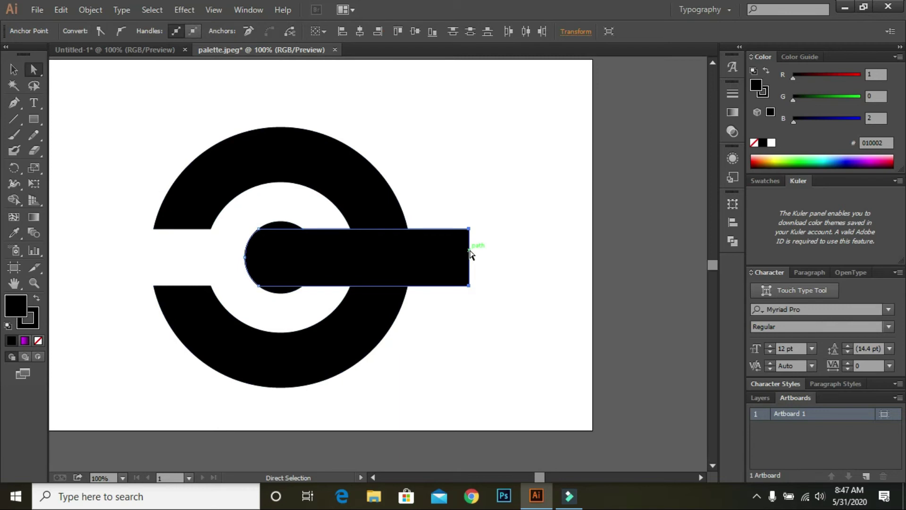
{"action": "key", "text": "Right"}
{"action": "key", "text": "Right"}
{"action": "key", "text": "Right"}
{"action": "key", "text": "Right"}
{"action": "key", "text": "Right"}
{"action": "key", "text": "Right"}
{"action": "key", "text": "Right"}
{"action": "key", "text": "Right"}
{"action": "key", "text": "Right"}
{"action": "key", "text": "Right"}
{"action": "key", "text": "Right"}
{"action": "key", "text": "Right"}
{"action": "key", "text": "Right"}
{"action": "key", "text": "Right"}
{"action": "key", "text": "Right"}
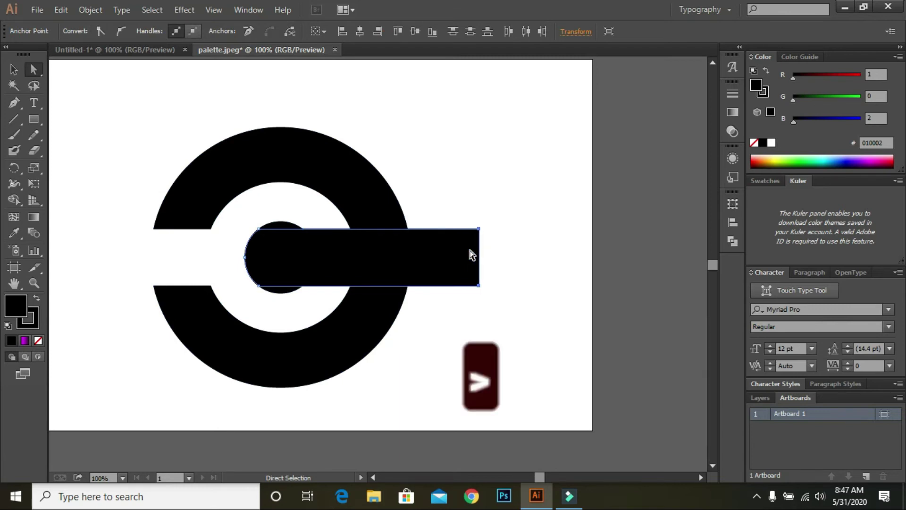
{"action": "key", "text": "Right"}
{"action": "key", "text": "Right"}
{"action": "key", "text": "Right"}
{"action": "key", "text": "Right"}
{"action": "key", "text": "Right"}
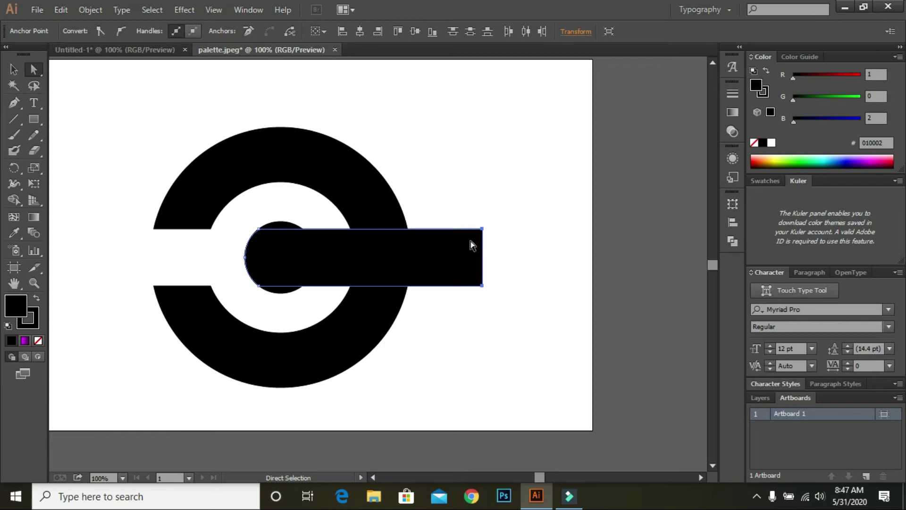
Step: Slant the bar's right end by nudging its lower-right anchor point left to X 759 px
{"action": "left_click", "coordinate": [482, 285]}
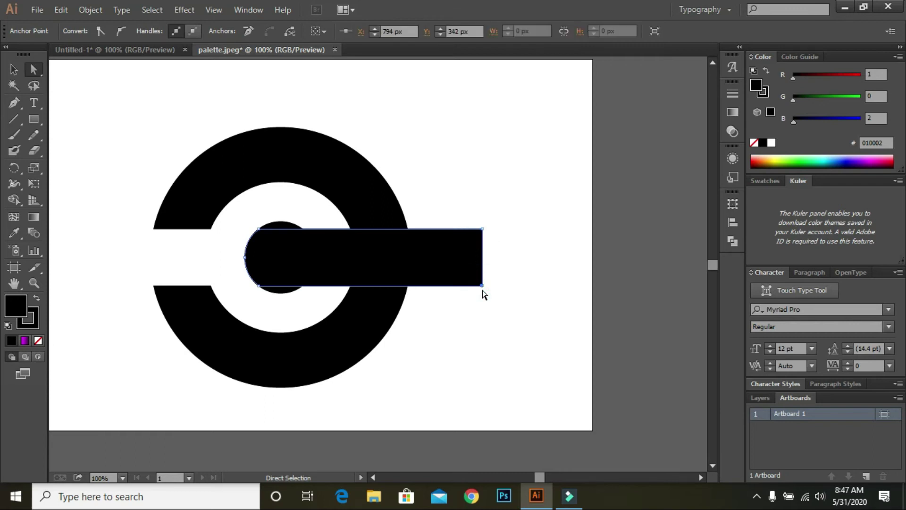
{"action": "key", "text": "Left"}
{"action": "key", "text": "Left"}
{"action": "key", "text": "Left"}
{"action": "key", "text": "Left"}
{"action": "key", "text": "Left"}
{"action": "key", "text": "Left"}
{"action": "key", "text": "Left"}
{"action": "key", "text": "Left"}
{"action": "key", "text": "Left"}
{"action": "key", "text": "Left"}
{"action": "key", "text": "Left"}
{"action": "key", "text": "Left"}
{"action": "key", "text": "Left"}
{"action": "key", "text": "Left"}
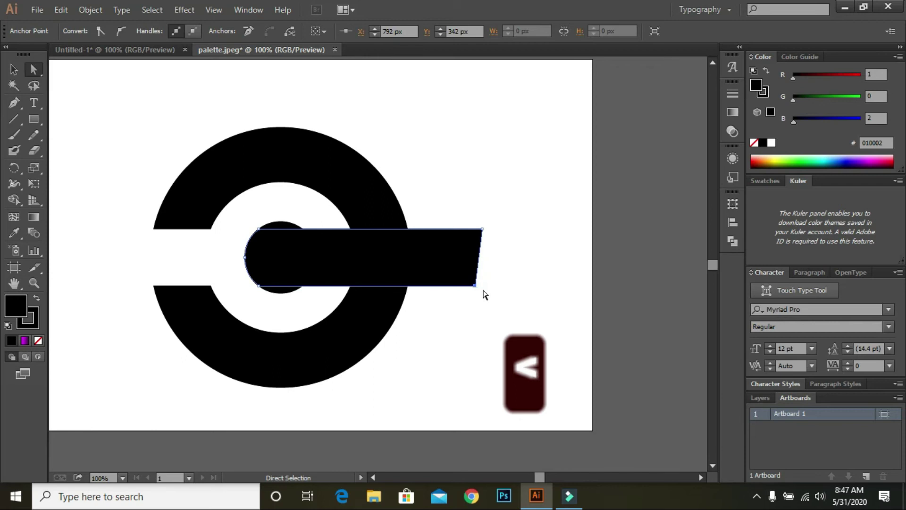
{"action": "key", "text": "Left"}
{"action": "key", "text": "Left"}
{"action": "key", "text": "Left"}
{"action": "key", "text": "Left"}
{"action": "key", "text": "Left"}
{"action": "key", "text": "Left"}
{"action": "key", "text": "Left"}
{"action": "key", "text": "Left"}
{"action": "key", "text": "Left"}
{"action": "key", "text": "Left"}
{"action": "key", "text": "Left"}
{"action": "key", "text": "Left"}
{"action": "key", "text": "Left"}
{"action": "key", "text": "Left"}
{"action": "key", "text": "Left"}
{"action": "key", "text": "Left"}
{"action": "key", "text": "Left"}
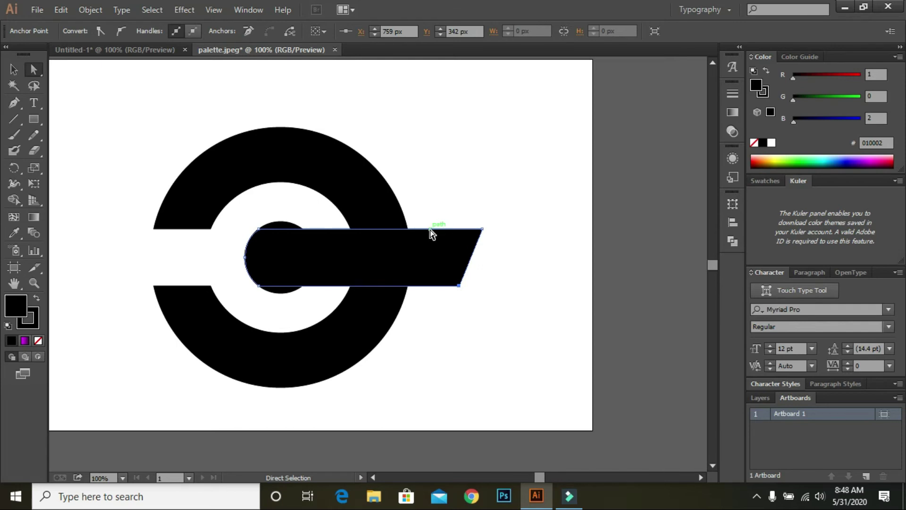
Step: Select all the logo shapes and separate the ring halves, the ring-bar overlap and the bar's slanted tip with Shape Builder
{"action": "key", "text": "ctrl+minus"}
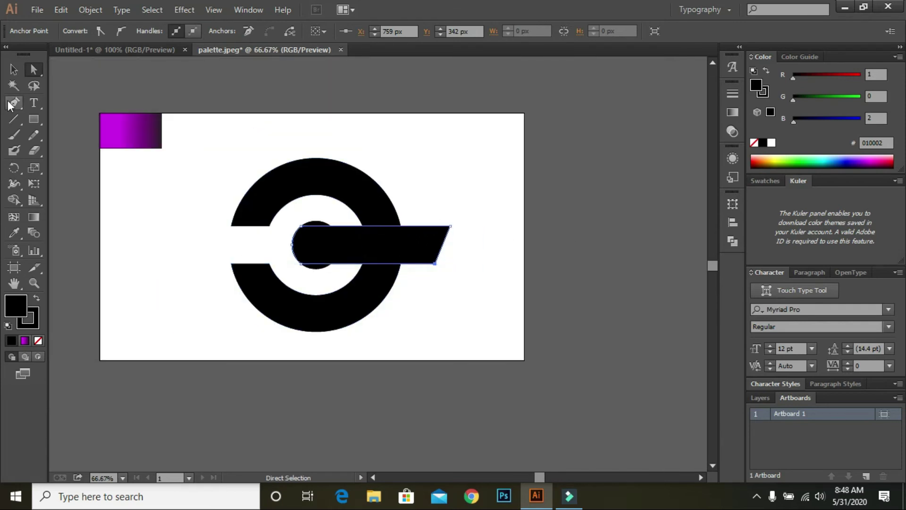
{"action": "left_click", "coordinate": [11, 71]}
{"action": "left_click", "coordinate": [300, 242], "text": "shift"}
{"action": "key", "text": "ctrl+plus"}
{"action": "key", "text": "ctrl+plus"}
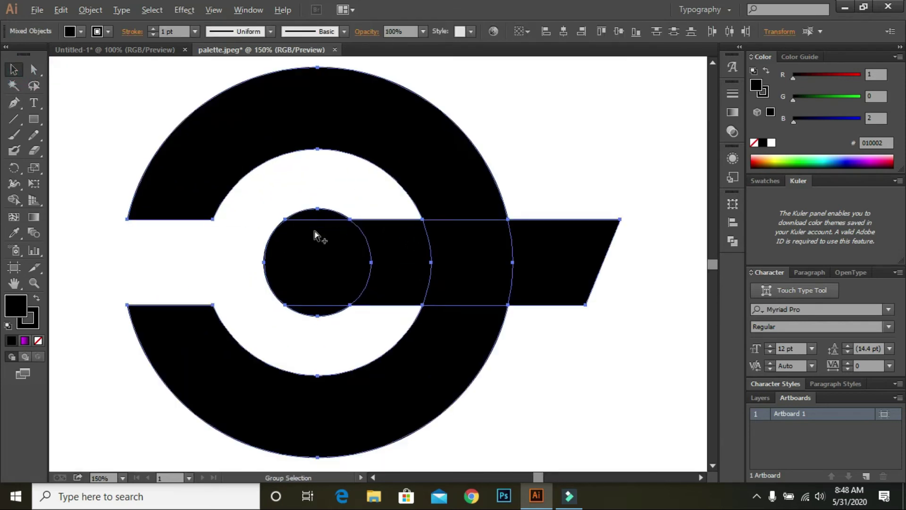
{"action": "key", "text": "ctrl+minus"}
{"action": "key", "text": "ctrl+minus"}
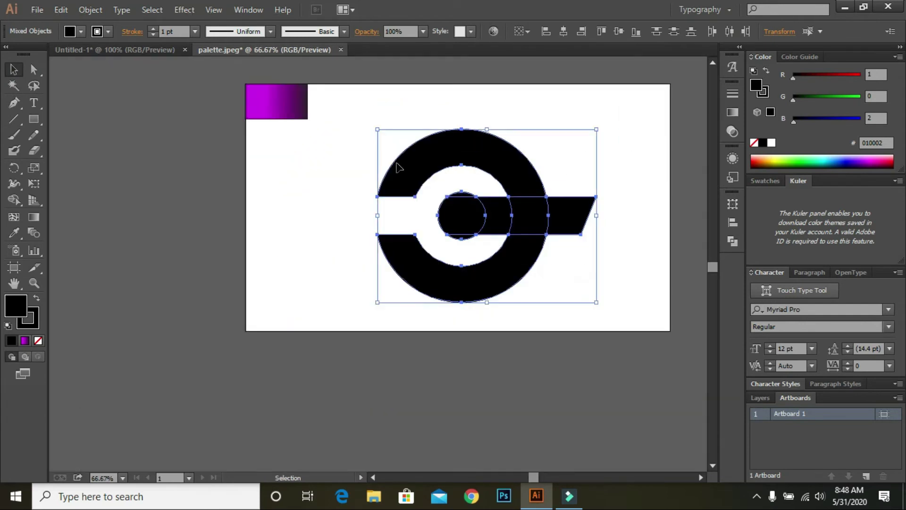
{"action": "left_click", "coordinate": [14, 198]}
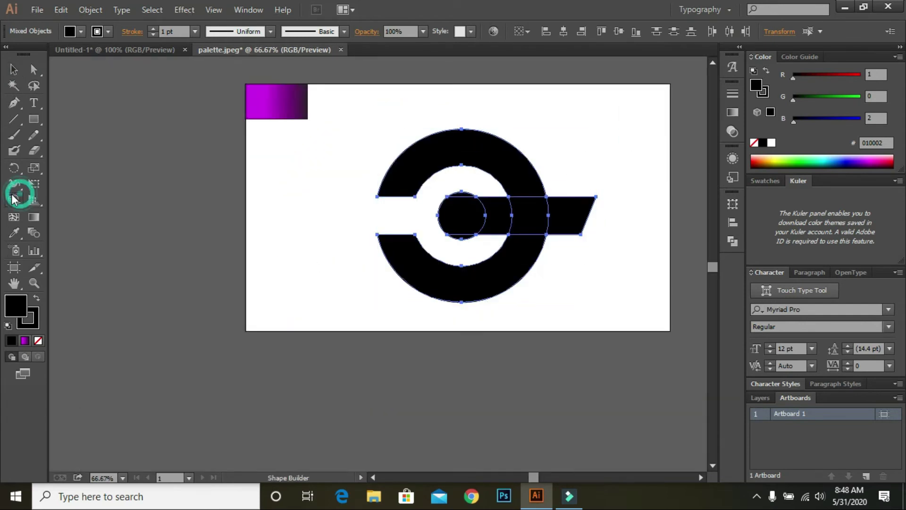
{"action": "left_click", "coordinate": [398, 175]}
{"action": "left_click", "coordinate": [527, 210]}
{"action": "left_click", "coordinate": [581, 212]}
{"action": "left_click", "coordinate": [521, 261]}
Step: Define the bar section inside the ring and the small circle's centre, upper and lower regions with Shape Builder
{"action": "scroll", "coordinate": [486, 232], "scroll_direction": "up", "scroll_amount": 3}
{"action": "left_click", "coordinate": [504, 202]}
{"action": "left_click", "coordinate": [421, 189]}
{"action": "left_click", "coordinate": [410, 115]}
{"action": "left_click", "coordinate": [410, 251]}
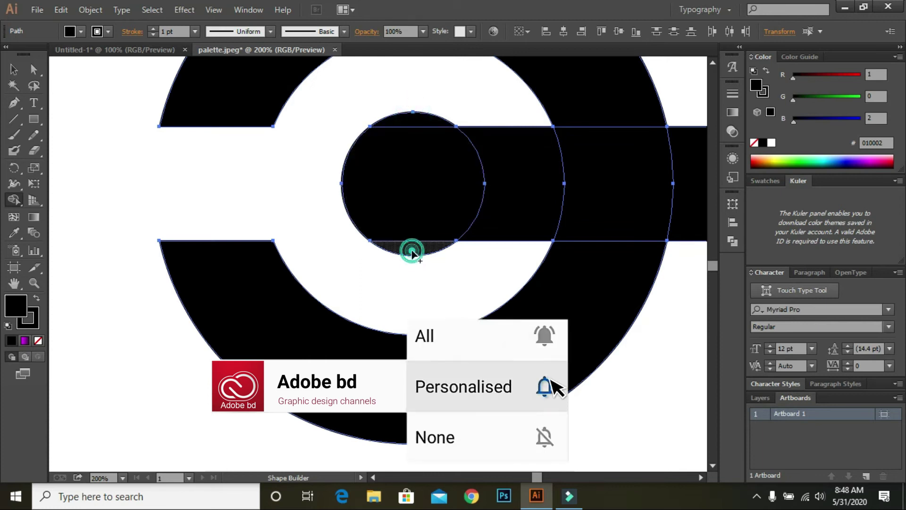
{"action": "left_click", "coordinate": [408, 127]}
Step: Scale the whole logo down proportionally with the Selection tool, keeping it on the artboard
{"action": "scroll", "coordinate": [410, 184], "scroll_direction": "down", "scroll_amount": 3}
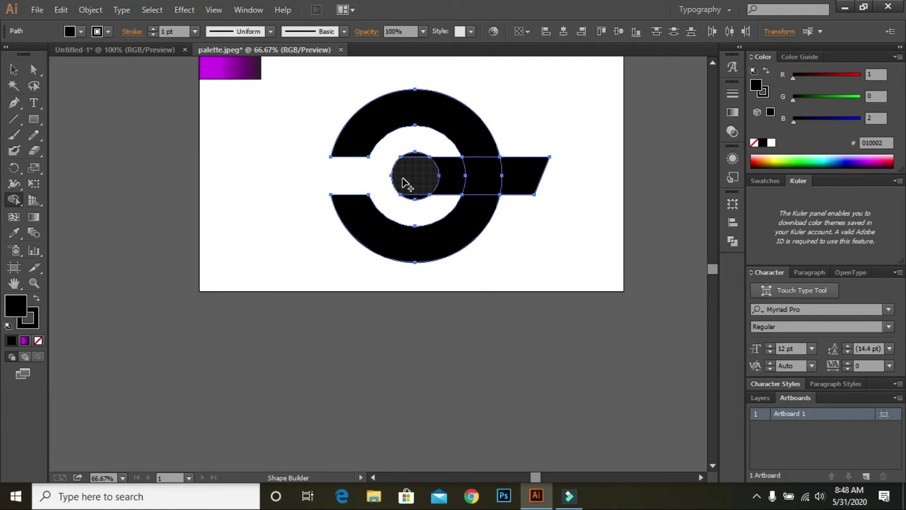
{"action": "scroll", "coordinate": [467, 189], "scroll_direction": "down", "scroll_amount": 1}
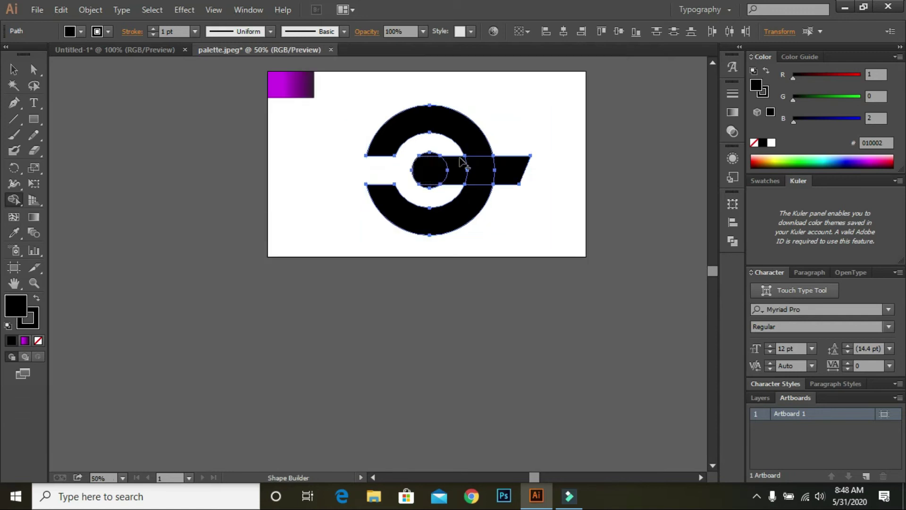
{"action": "key", "text": "v"}
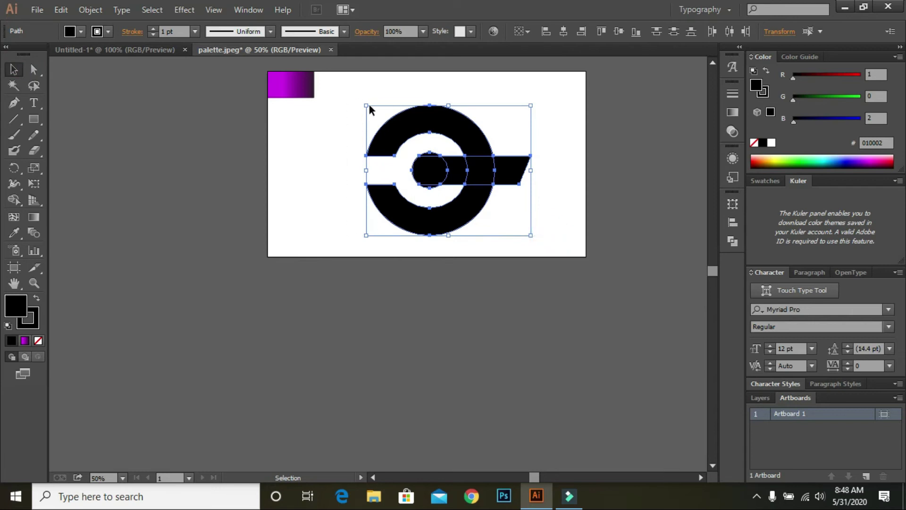
{"action": "key", "text": "shift"}
{"action": "left_click_drag", "start_coordinate": [368, 106], "coordinate": [401, 116]}
{"action": "scroll", "coordinate": [402, 137], "scroll_direction": "up", "scroll_amount": 3}
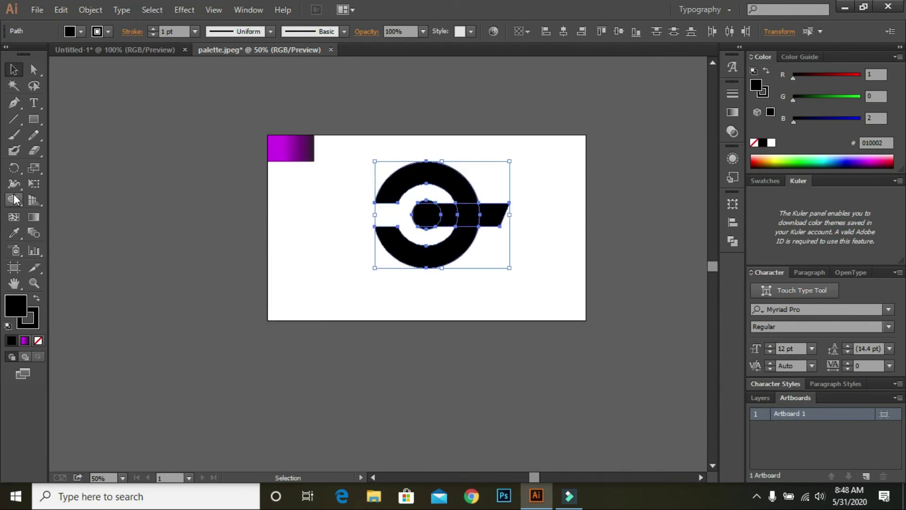
Step: Fill all the logo shapes with the purple gradient sampled from the palette swatch using the Eyedropper
{"action": "left_click", "coordinate": [14, 234]}
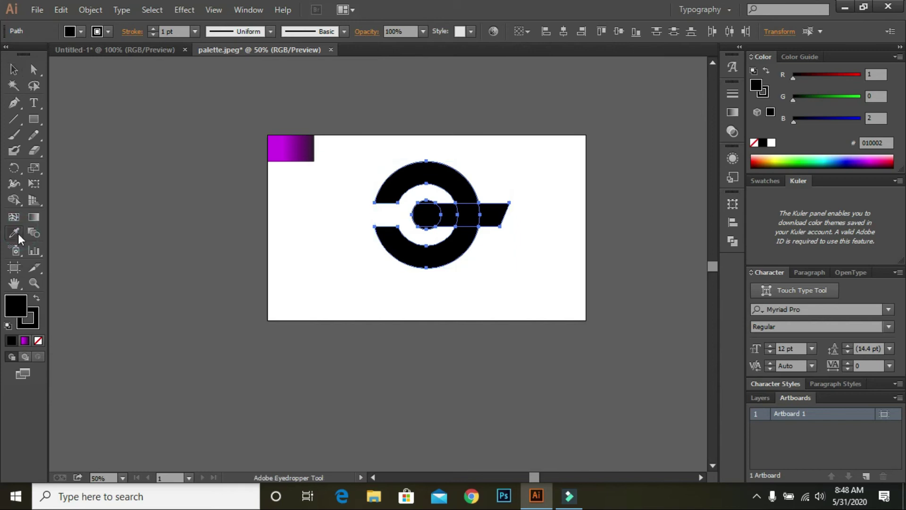
{"action": "left_click", "coordinate": [291, 147]}
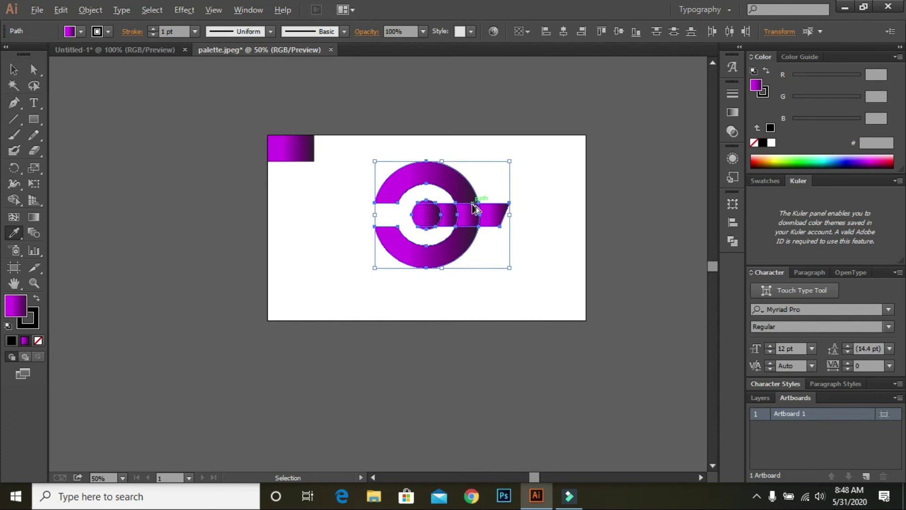
{"action": "scroll", "coordinate": [473, 207], "scroll_direction": "up", "scroll_amount": 1}
{"action": "scroll", "coordinate": [388, 163], "scroll_direction": "up", "scroll_amount": 1}
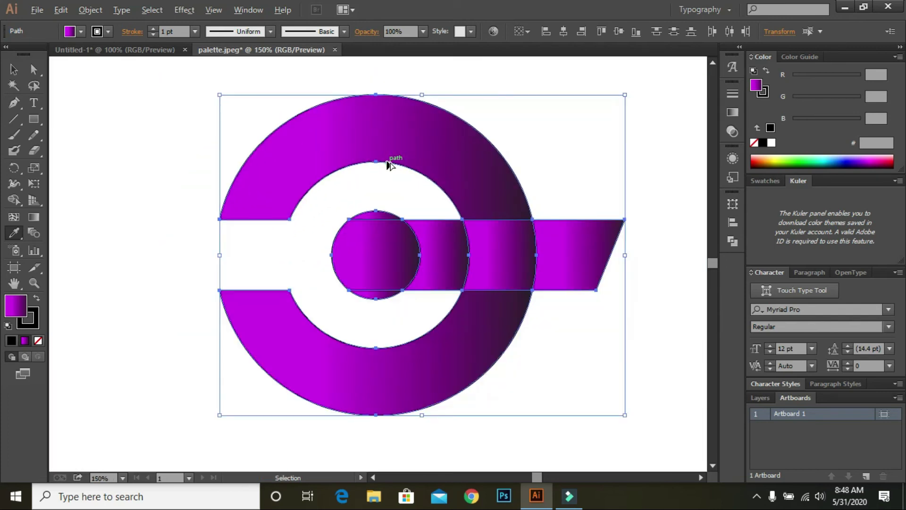
Step: Move the whole logo slightly upward on the artboard
{"action": "scroll", "coordinate": [388, 162], "scroll_direction": "down", "scroll_amount": 3}
{"action": "left_click", "coordinate": [14, 69]}
{"action": "left_click_drag", "start_coordinate": [378, 151], "coordinate": [377, 146]}
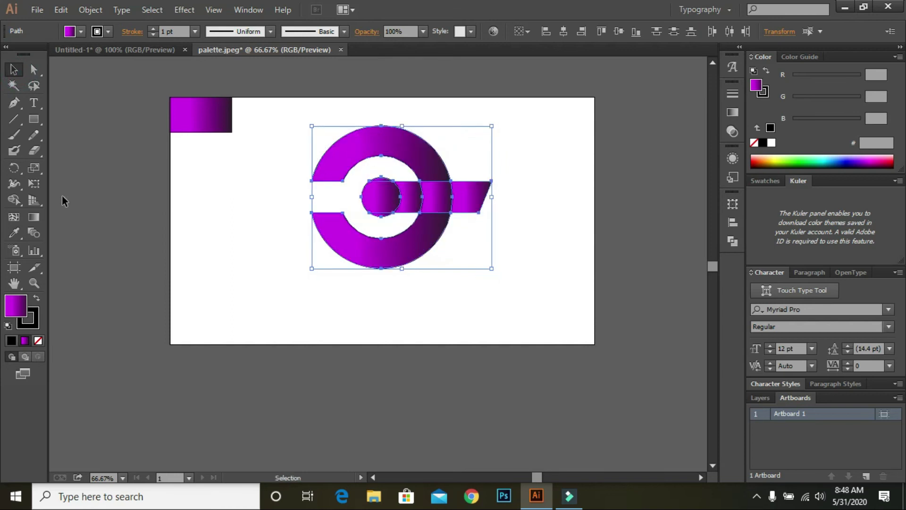
Step: Add the text "ADOBE BD" below the logo with the Type tool
{"action": "left_click", "coordinate": [34, 103]}
{"action": "left_click", "coordinate": [271, 295]}
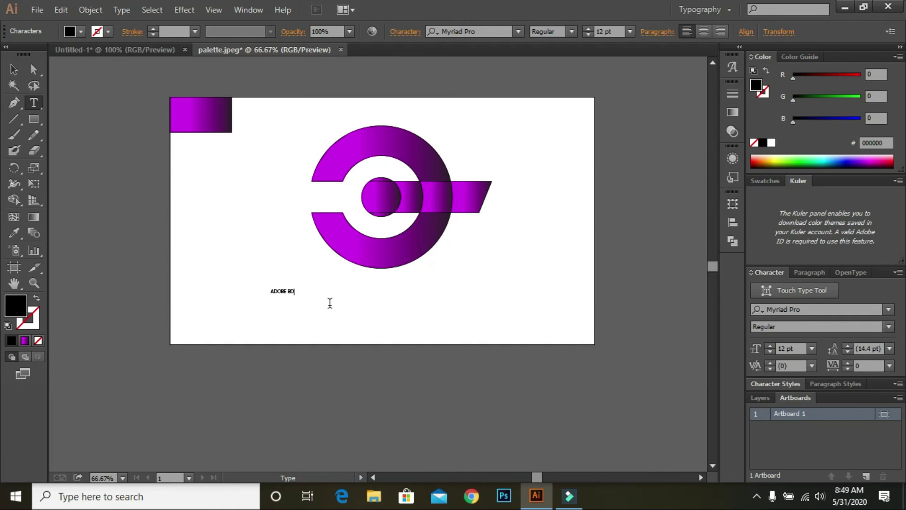
Step: Set the "ADOBE BD" text to 72 pt and move it directly beneath the ring
{"action": "left_click_drag", "start_coordinate": [298, 295], "coordinate": [254, 293]}
{"action": "left_click", "coordinate": [630, 31]}
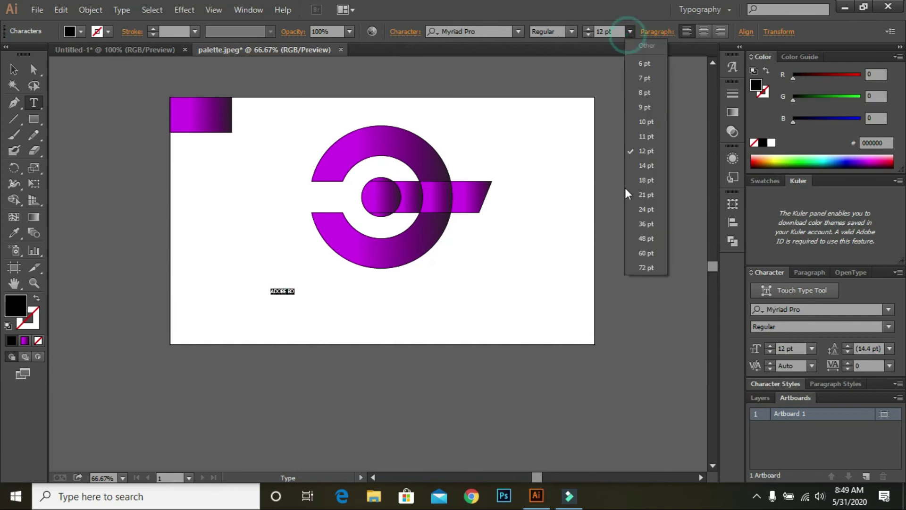
{"action": "left_click", "coordinate": [643, 225]}
{"action": "left_click", "coordinate": [630, 32]}
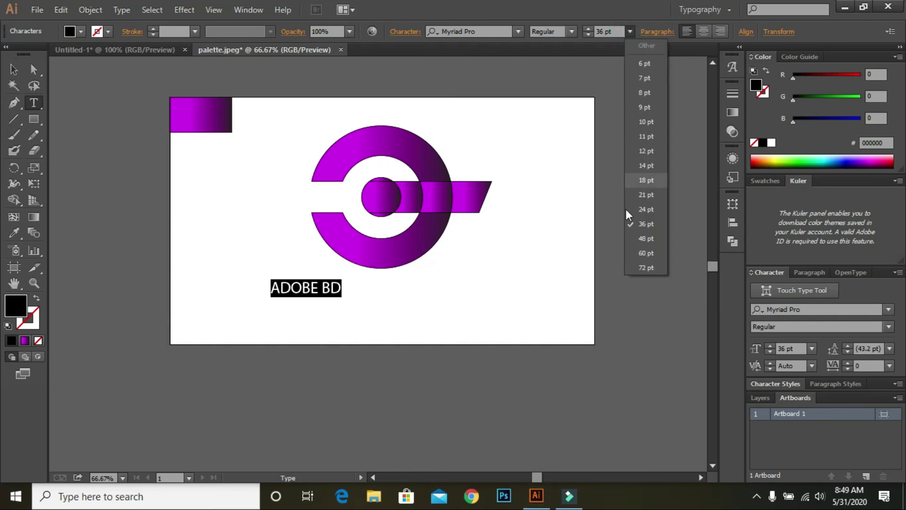
{"action": "left_click", "coordinate": [642, 253]}
{"action": "left_click", "coordinate": [636, 28]}
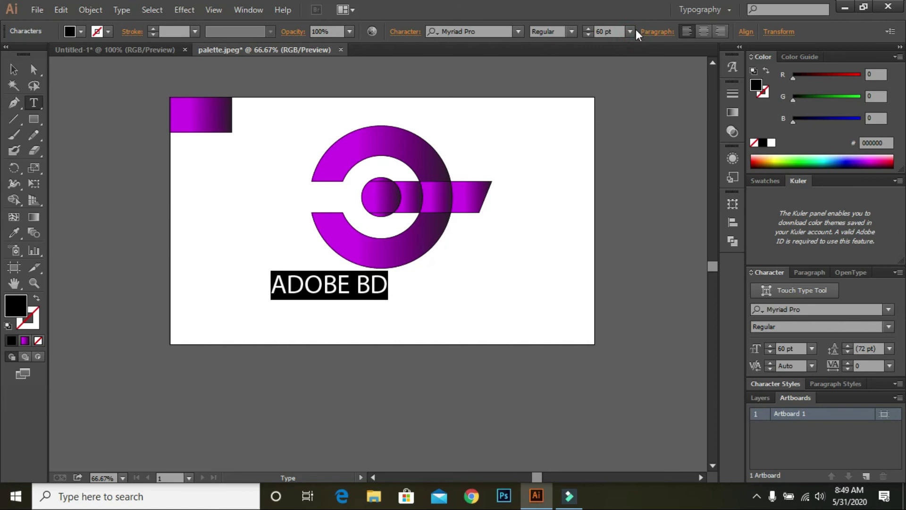
{"action": "left_click", "coordinate": [632, 31]}
{"action": "left_click", "coordinate": [647, 267]}
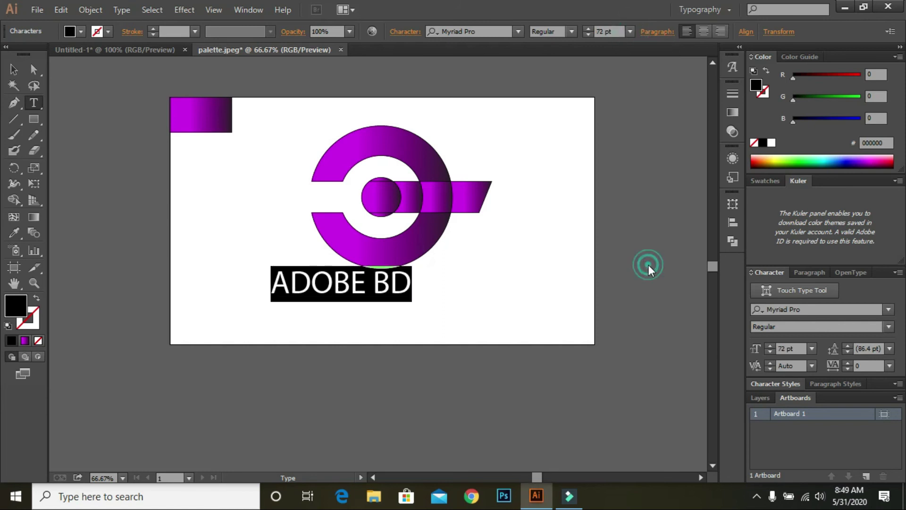
{"action": "left_click", "coordinate": [13, 70]}
{"action": "left_click_drag", "start_coordinate": [316, 281], "coordinate": [354, 284]}
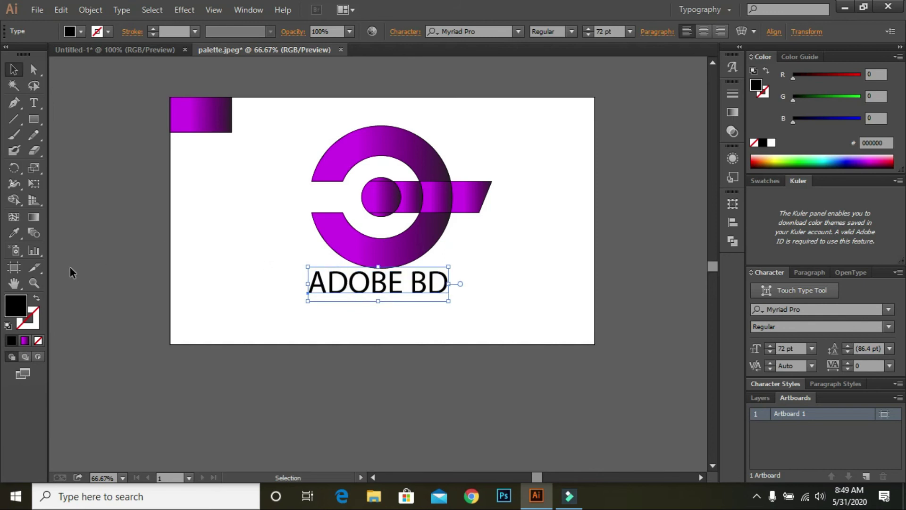
Step: Add the tagline text "CREATIVE COMPANY" below the "ADOBE BD" name with the Type tool
{"action": "left_click", "coordinate": [34, 103]}
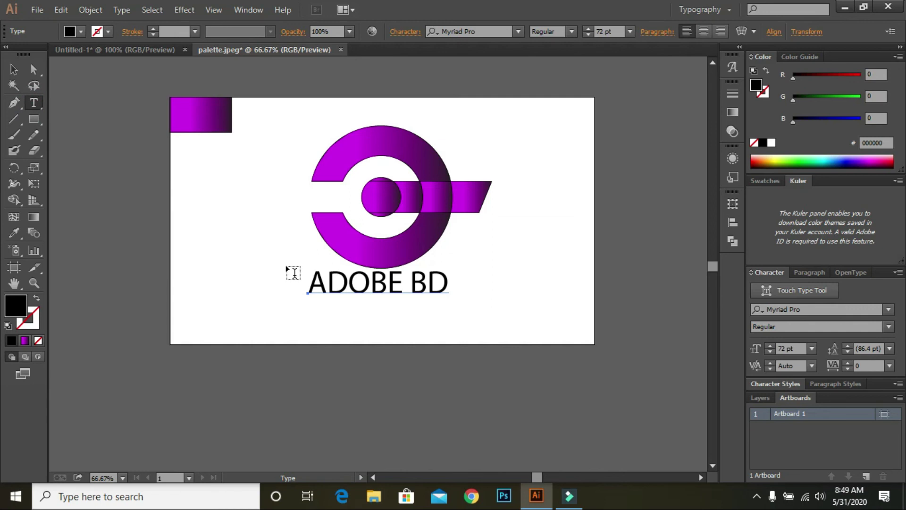
{"action": "left_click", "coordinate": [238, 310]}
{"action": "type", "text": "C"}
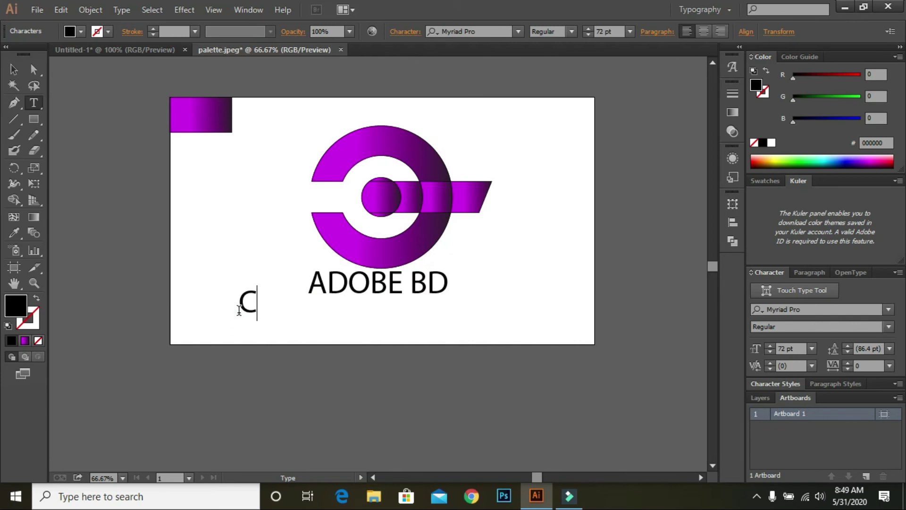
{"action": "type", "text": "RE"}
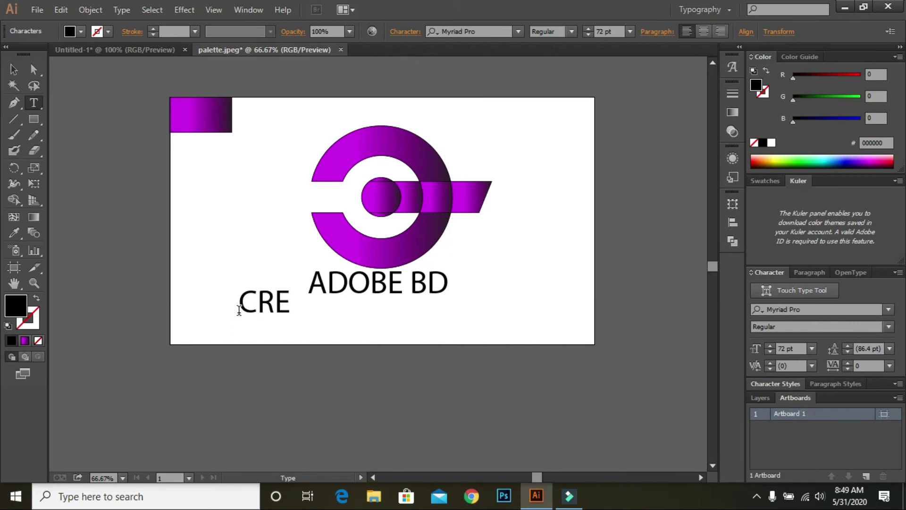
{"action": "type", "text": "ATIVE"}
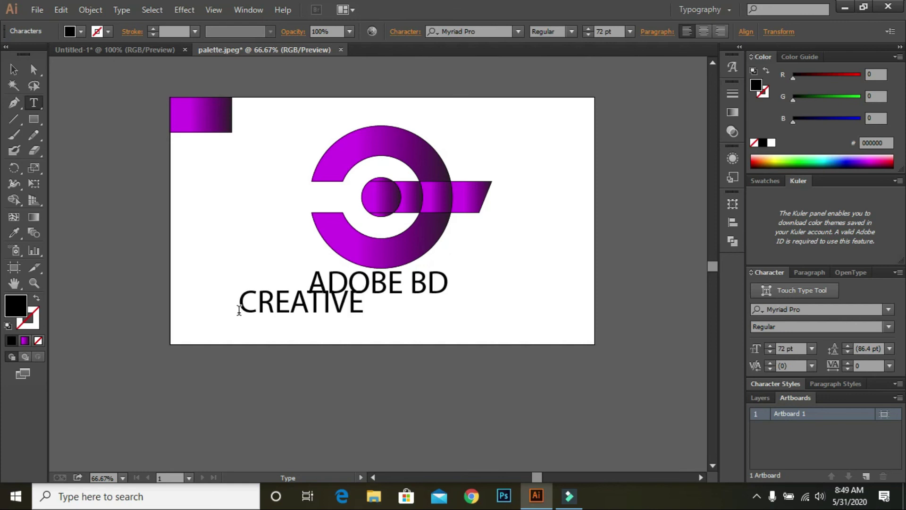
{"action": "type", "text": " COMP"}
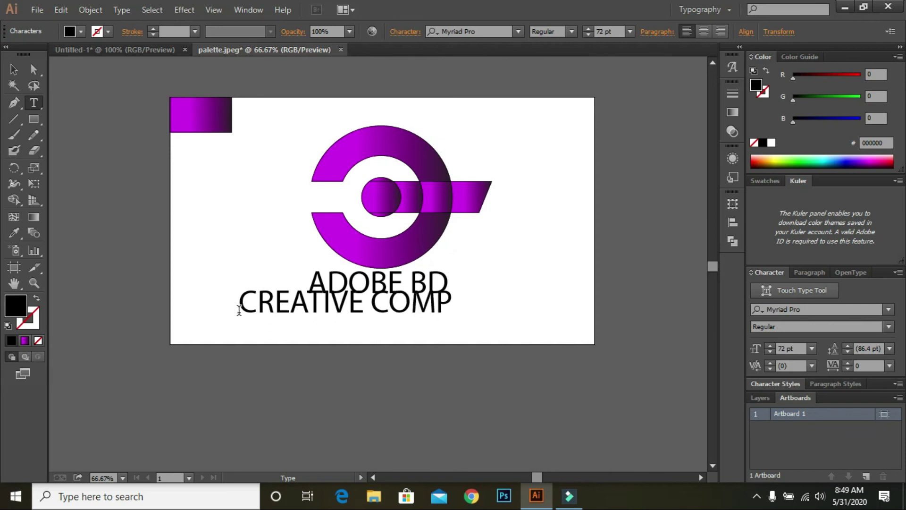
{"action": "type", "text": "ANY"}
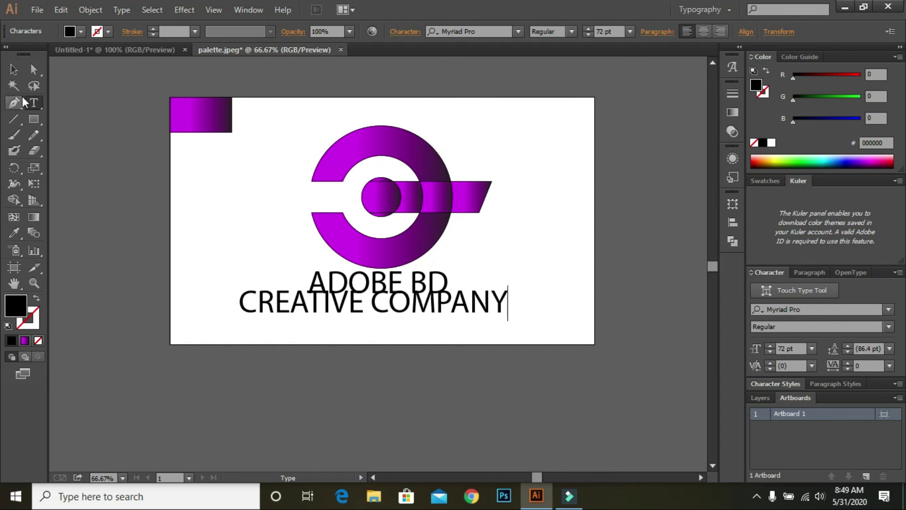
Step: Set the "CREATIVE COMPANY" text to 36 pt and move it beneath "ADOBE BD"
{"action": "left_click_drag", "start_coordinate": [492, 297], "coordinate": [204, 297]}
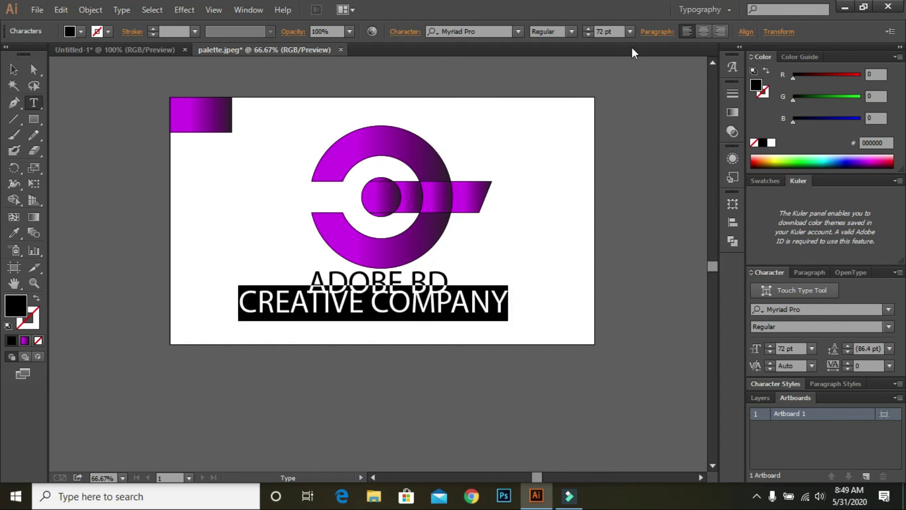
{"action": "left_click", "coordinate": [630, 31]}
{"action": "left_click", "coordinate": [646, 180]}
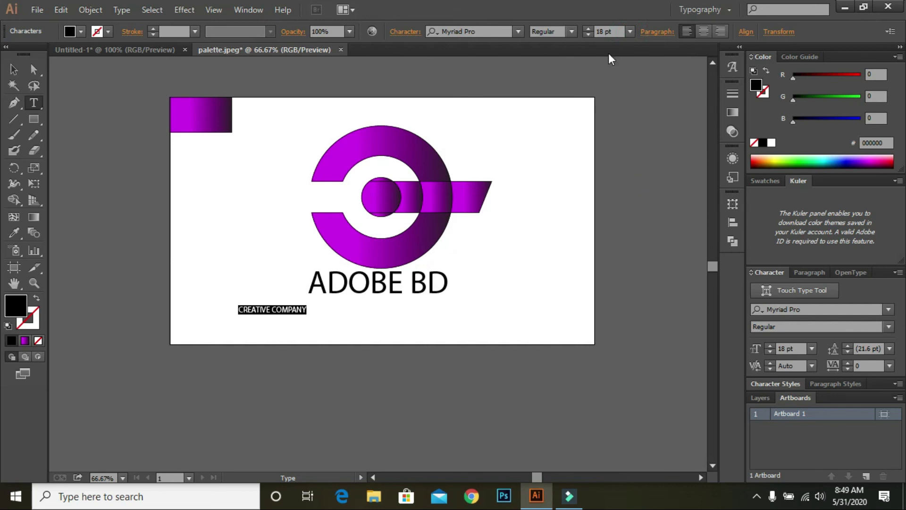
{"action": "left_click", "coordinate": [630, 29]}
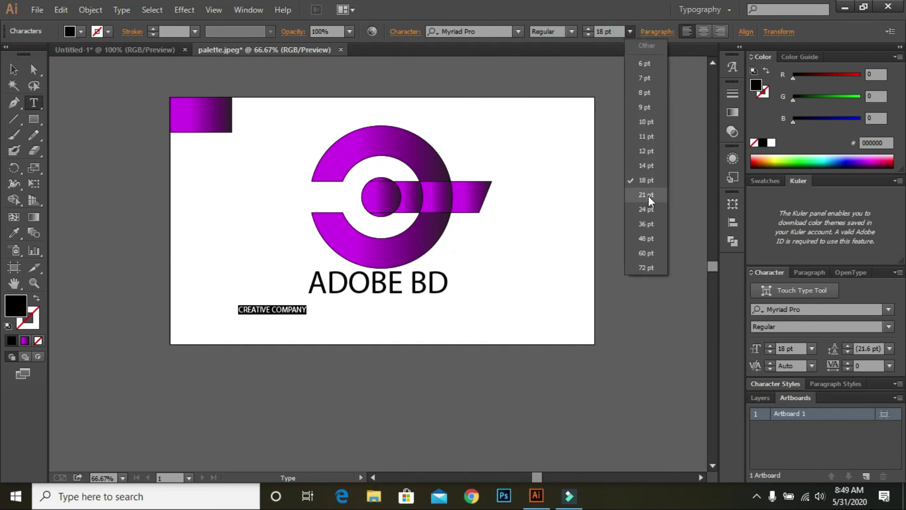
{"action": "left_click", "coordinate": [648, 235]}
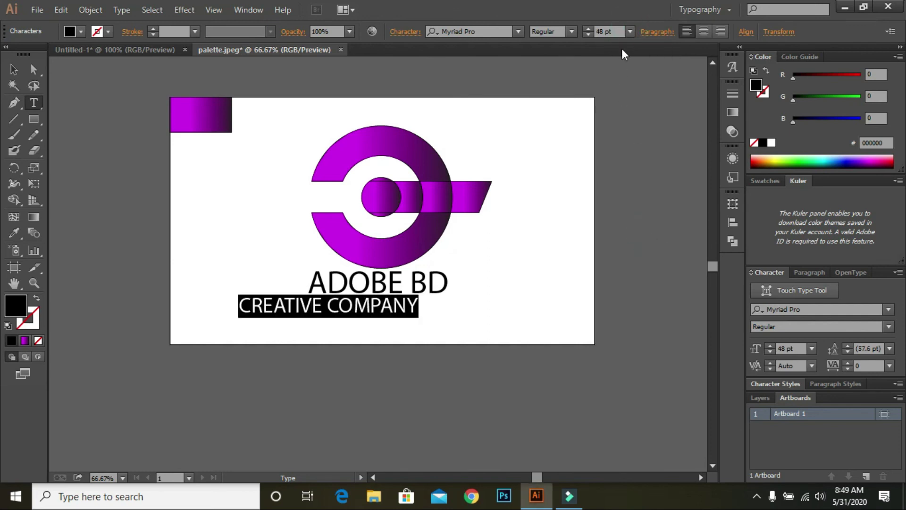
{"action": "left_click", "coordinate": [630, 32]}
{"action": "left_click", "coordinate": [655, 205]}
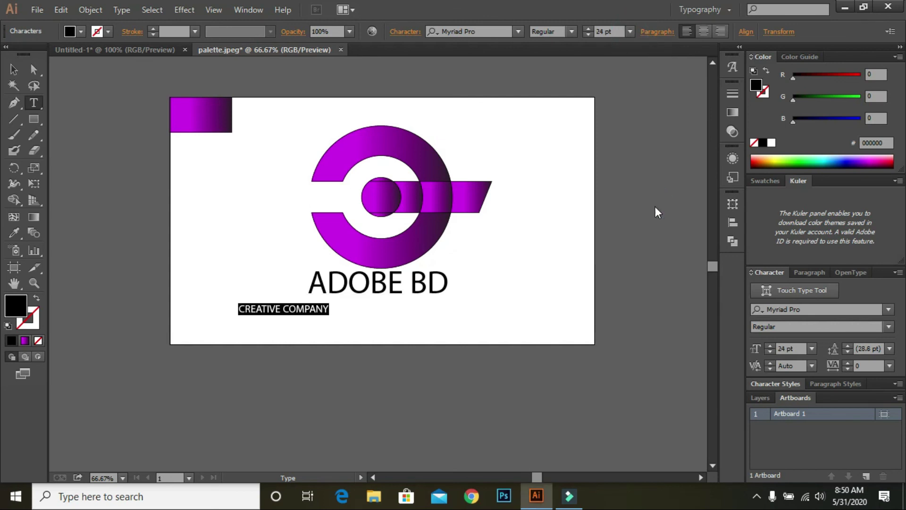
{"action": "left_click", "coordinate": [630, 31]}
{"action": "left_click", "coordinate": [650, 220]}
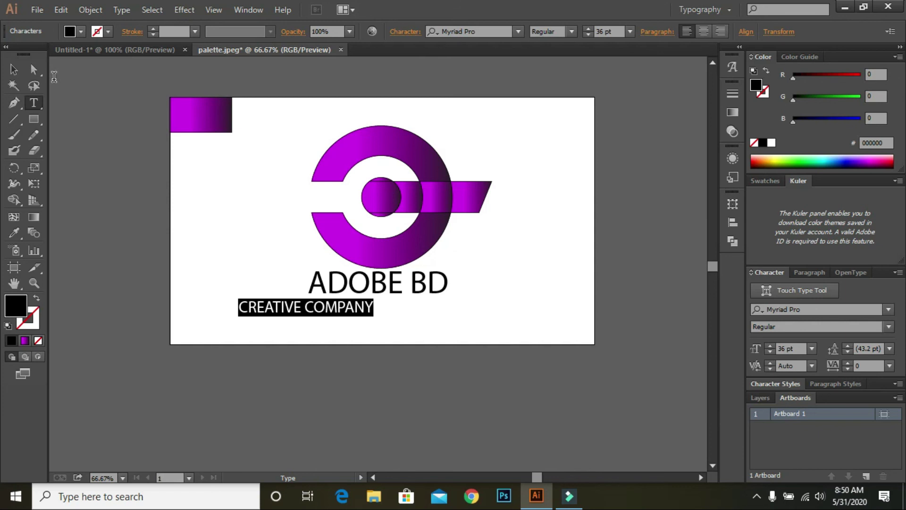
{"action": "left_click", "coordinate": [14, 70]}
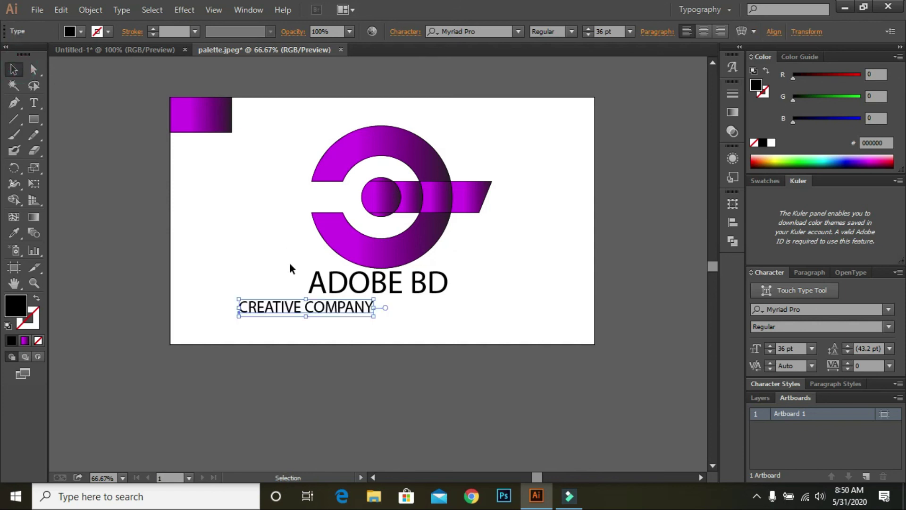
{"action": "left_click_drag", "start_coordinate": [275, 309], "coordinate": [341, 306]}
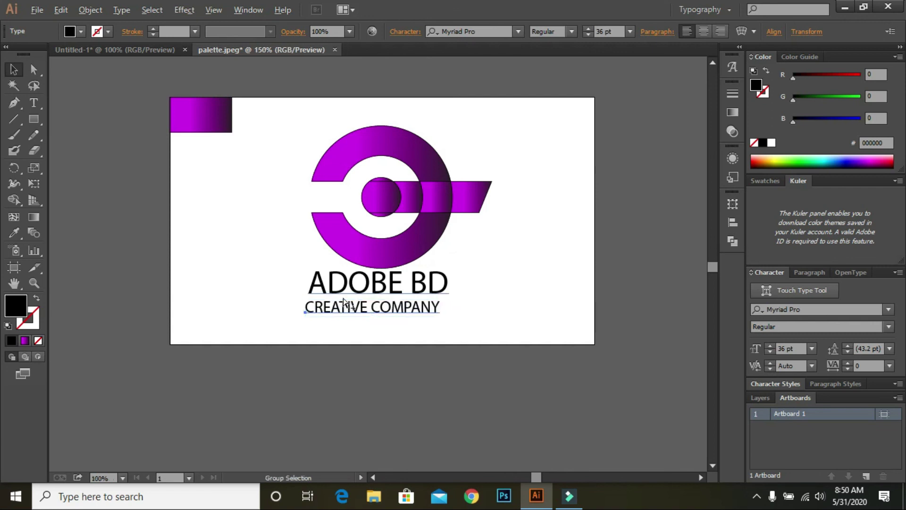
Step: Set the tracking of all the "CREATIVE COMPANY" text to 50
{"action": "scroll", "coordinate": [343, 302], "scroll_direction": "up", "scroll_amount": 3}
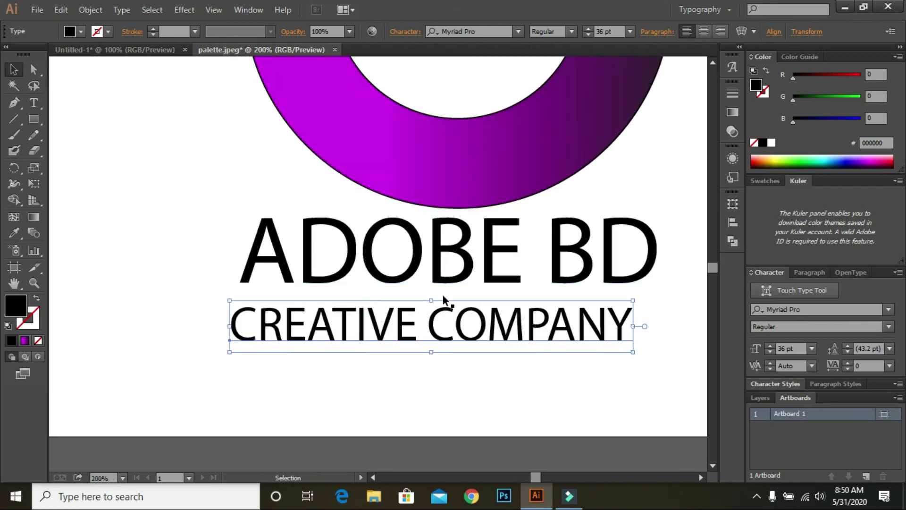
{"action": "left_click", "coordinate": [35, 107]}
{"action": "left_click_drag", "start_coordinate": [627, 315], "coordinate": [229, 312]}
{"action": "left_click", "coordinate": [826, 366]}
{"action": "type", "text": "50"}
{"action": "key", "text": "Return"}
{"action": "key", "text": "ctrl+minus"}
{"action": "key", "text": "ctrl+minus"}
{"action": "key", "text": "ctrl+minus"}
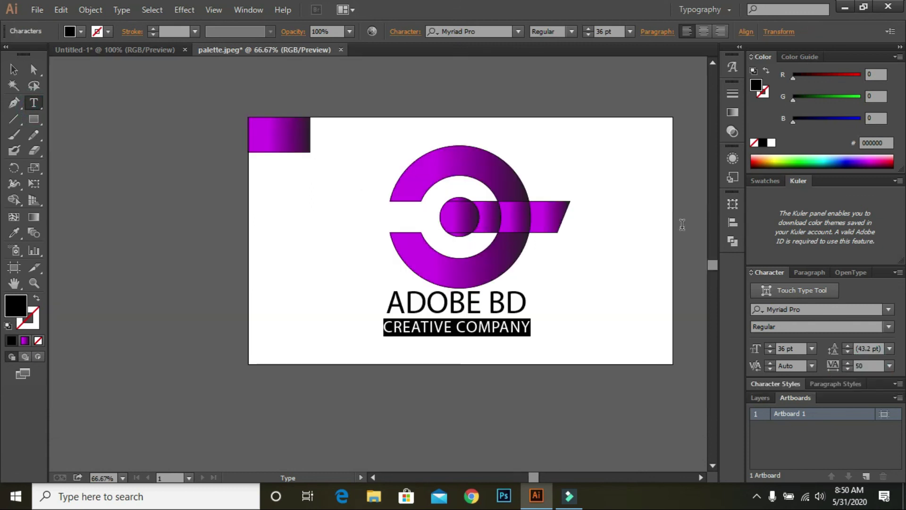
Step: Reduce the "CREATIVE COMPANY" text to 24 pt and move it up, centred closely beneath "ADOBE BD"
{"action": "left_click", "coordinate": [630, 31]}
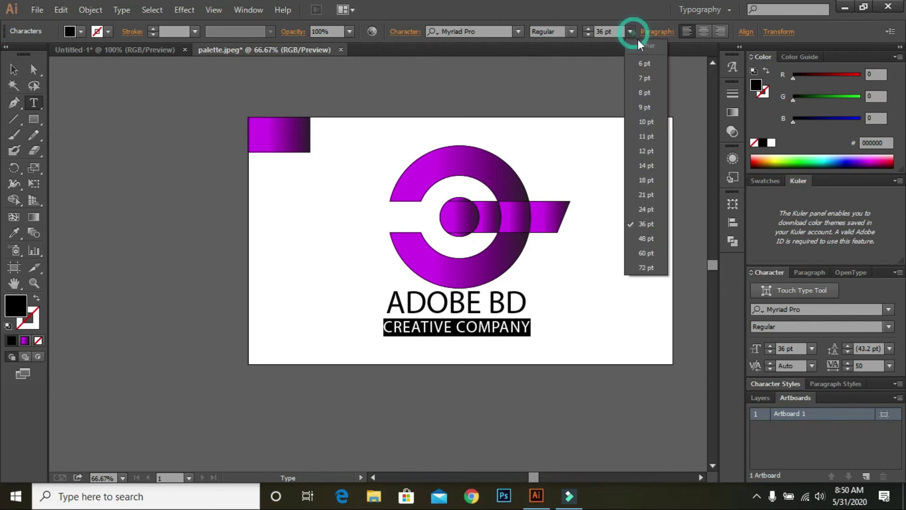
{"action": "left_click", "coordinate": [654, 211]}
{"action": "scroll", "coordinate": [495, 305], "scroll_direction": "up", "scroll_amount": 2}
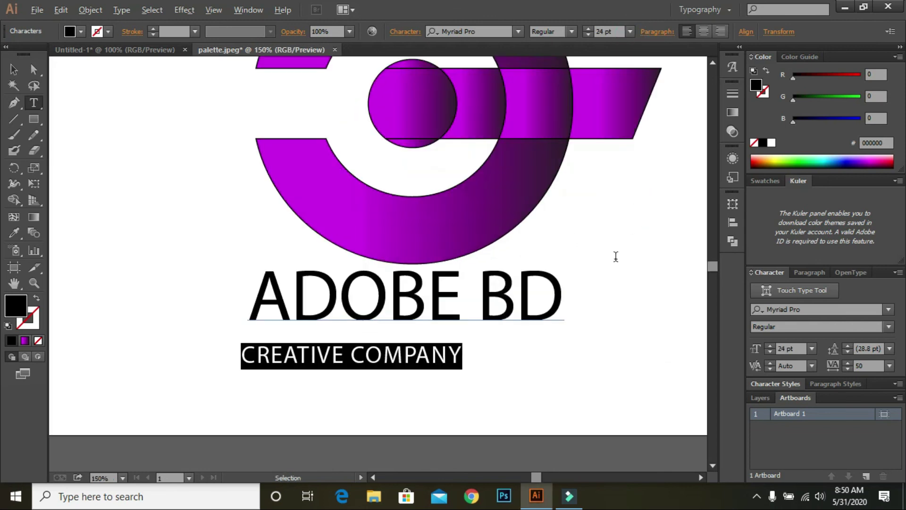
{"action": "left_click", "coordinate": [18, 70]}
{"action": "left_click_drag", "start_coordinate": [310, 356], "coordinate": [354, 341]}
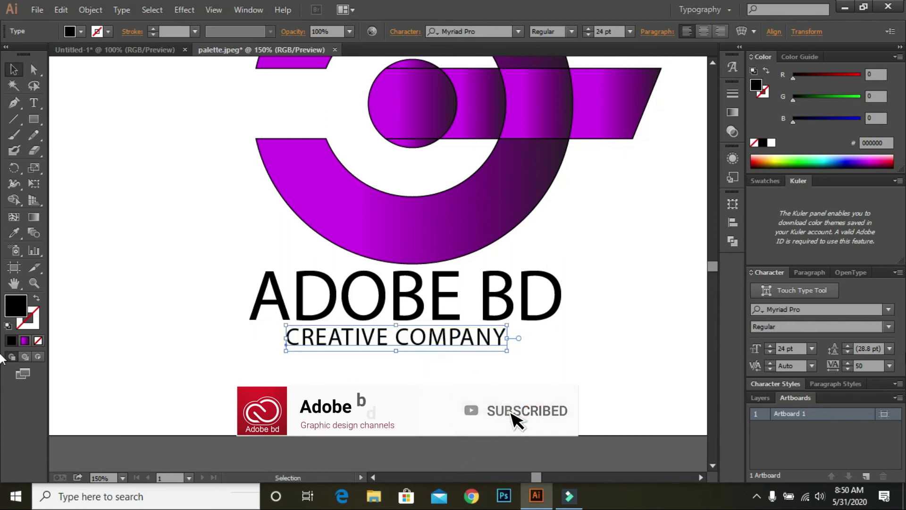